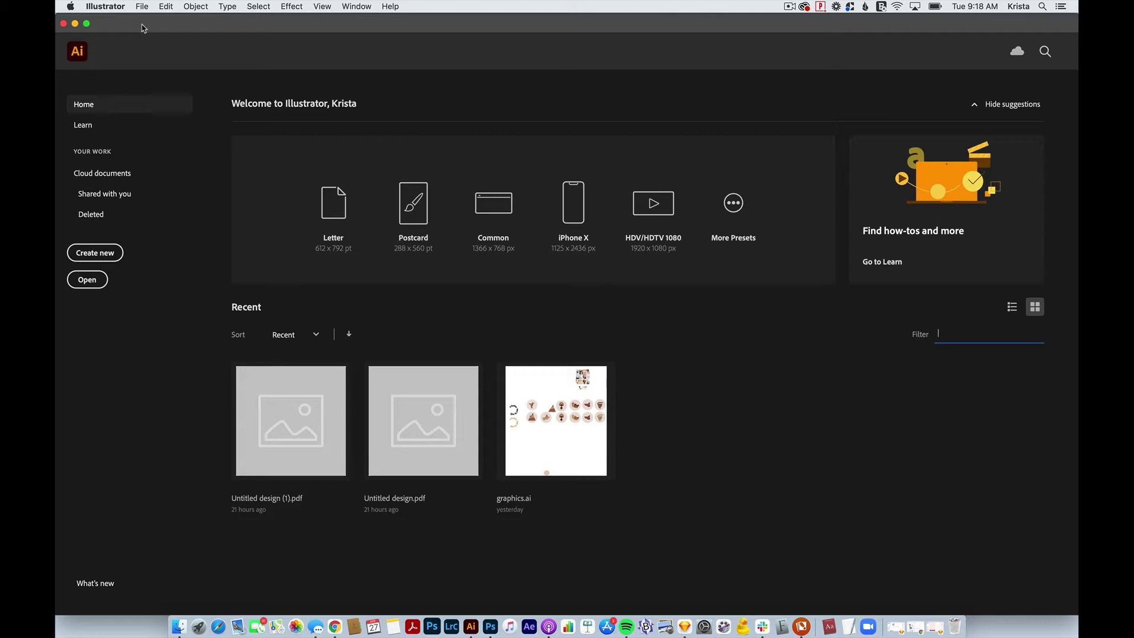
Step: Create a new 6 x 6 in RGB document with a blank artboard
{"action": "left_click", "coordinate": [118, 254]}
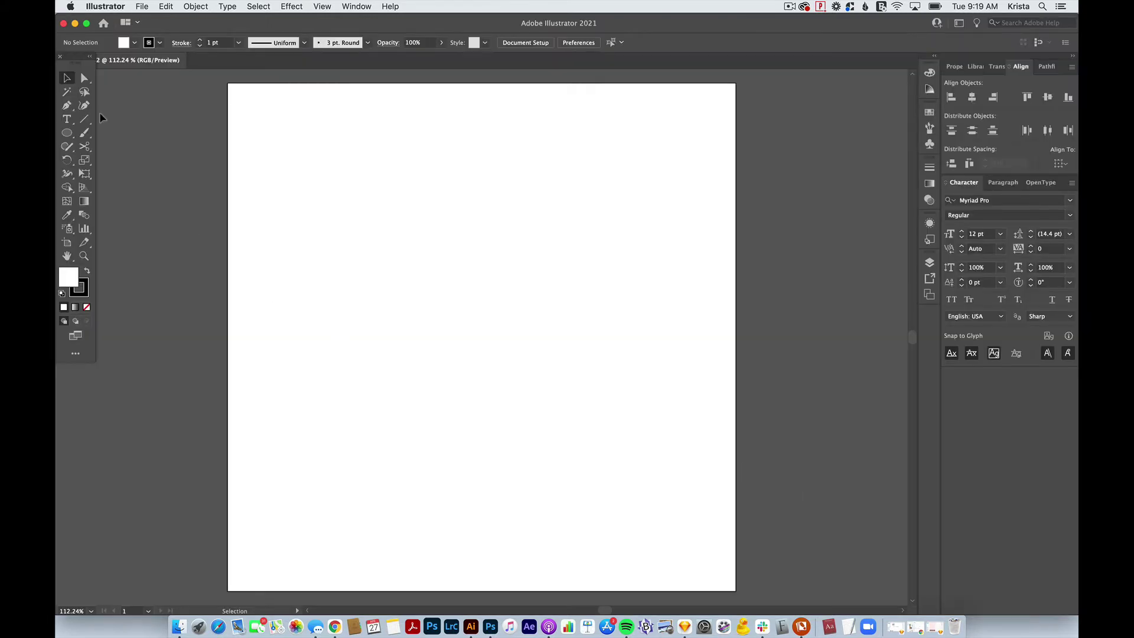
Step: Type 'Krista Jones Photography' in a centre-aligned text area and shrink the box to one line
{"action": "left_click", "coordinate": [69, 121]}
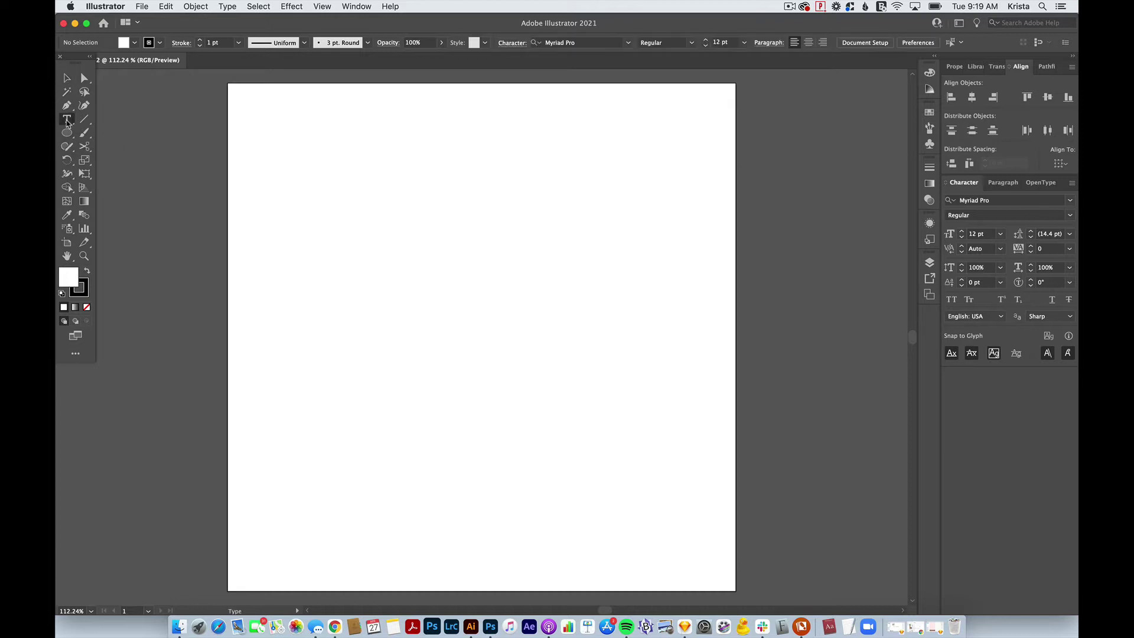
{"action": "left_click_drag", "start_coordinate": [334, 234], "coordinate": [670, 403]}
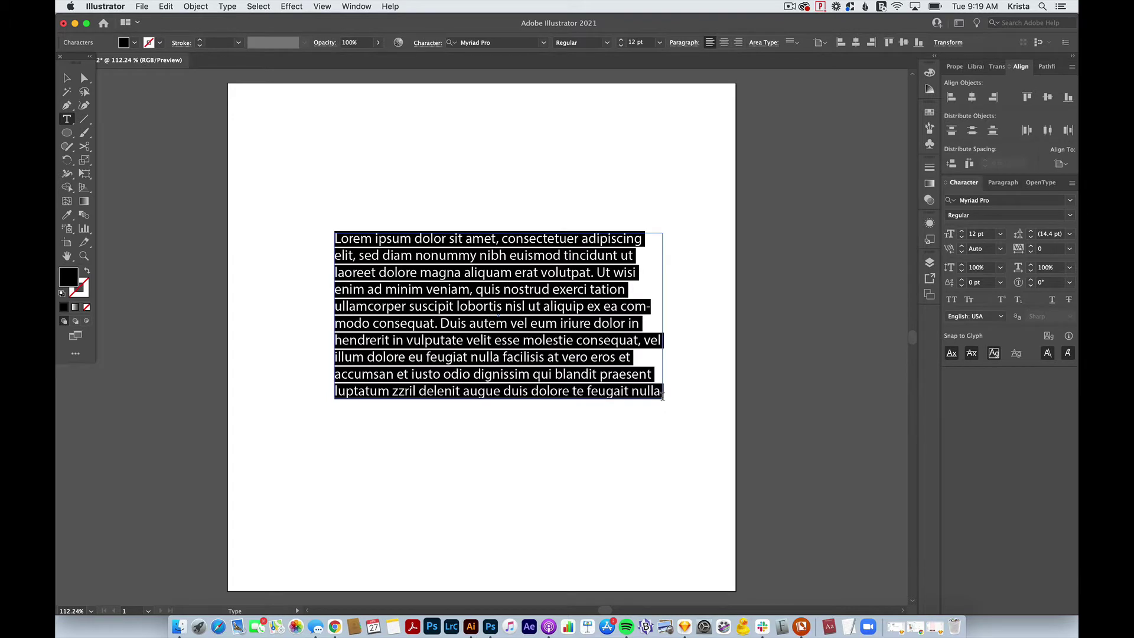
{"action": "type", "text": "Krista Jone"}
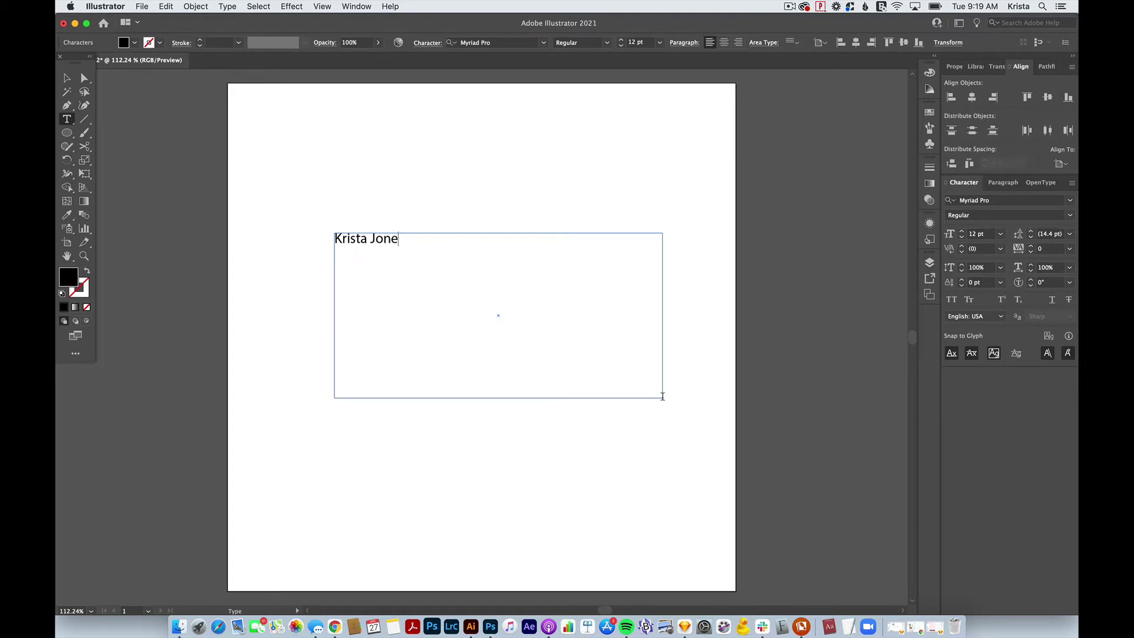
{"action": "type", "text": "s Photography"}
{"action": "left_click", "coordinate": [724, 43]}
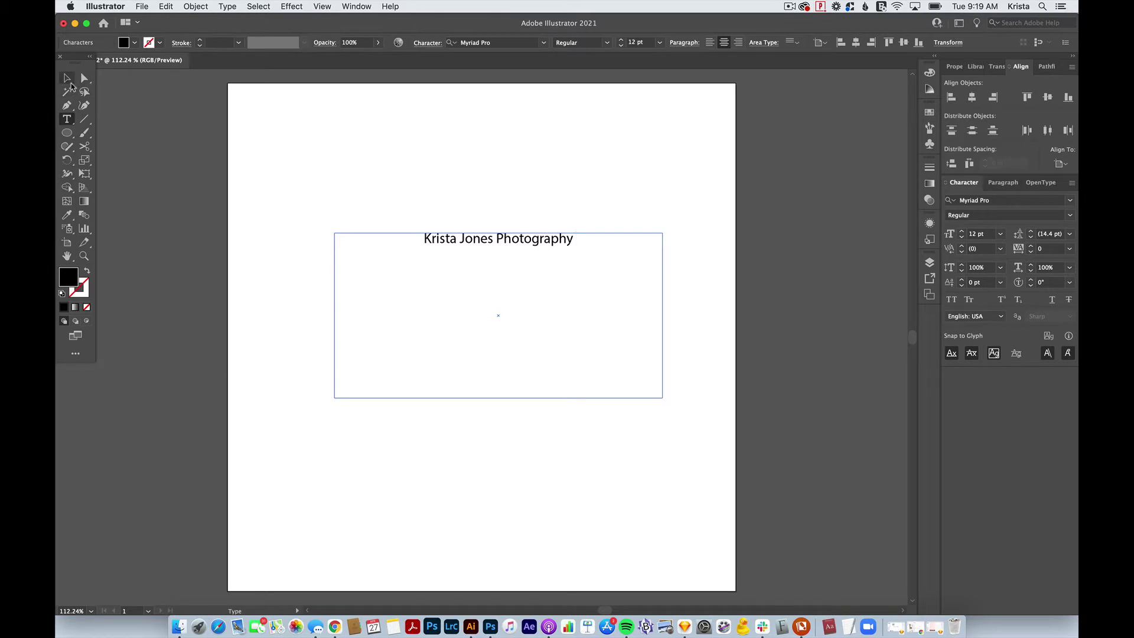
{"action": "left_click", "coordinate": [69, 81]}
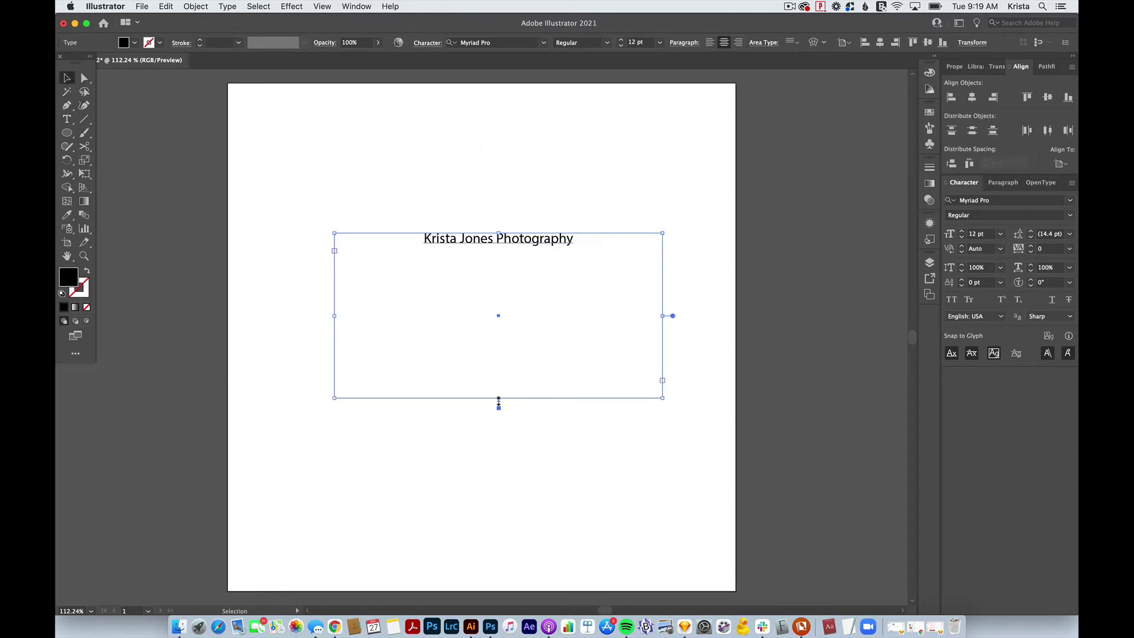
{"action": "left_click_drag", "start_coordinate": [498, 398], "coordinate": [508, 256]}
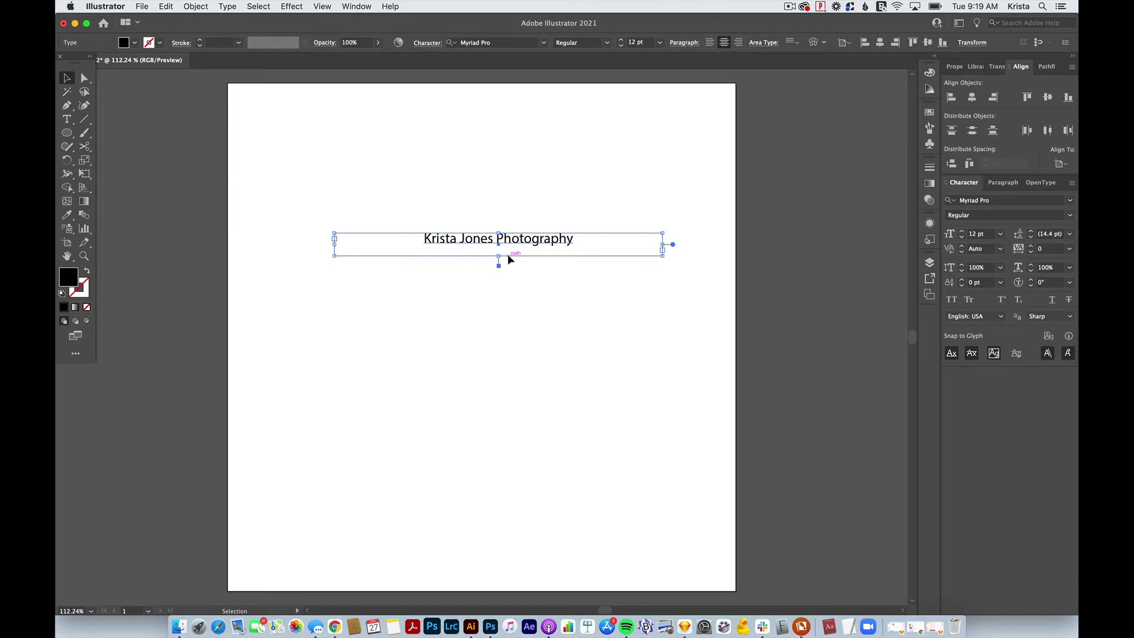
Step: Set the business-name text in Cormorant Garamond
{"action": "left_click", "coordinate": [1023, 200]}
{"action": "type", "text": "cormo"}
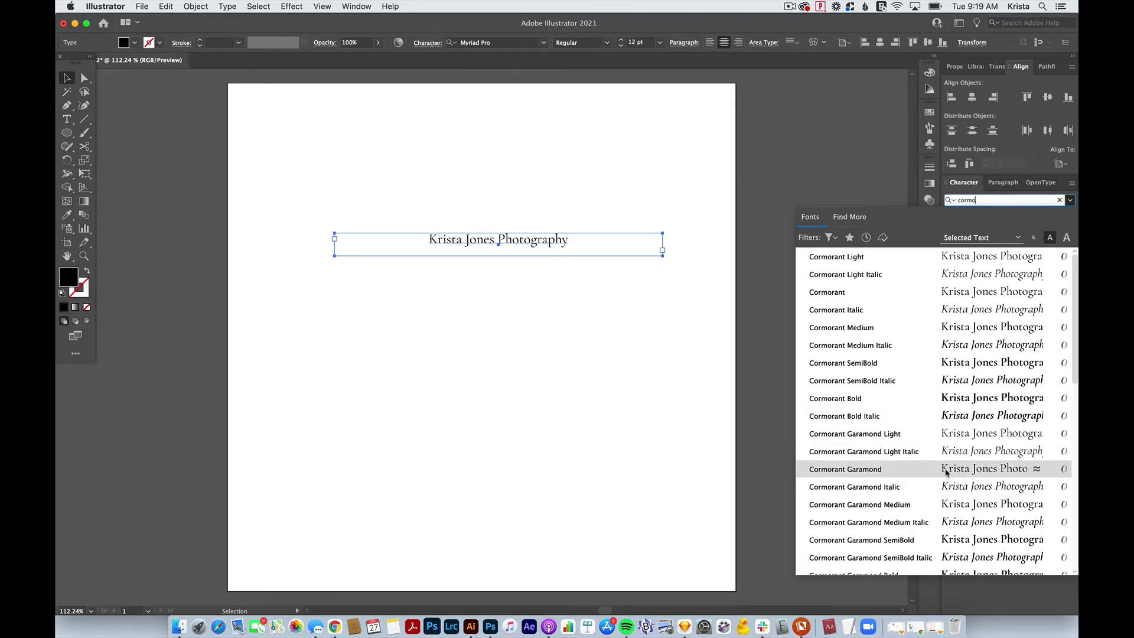
{"action": "left_click", "coordinate": [945, 472]}
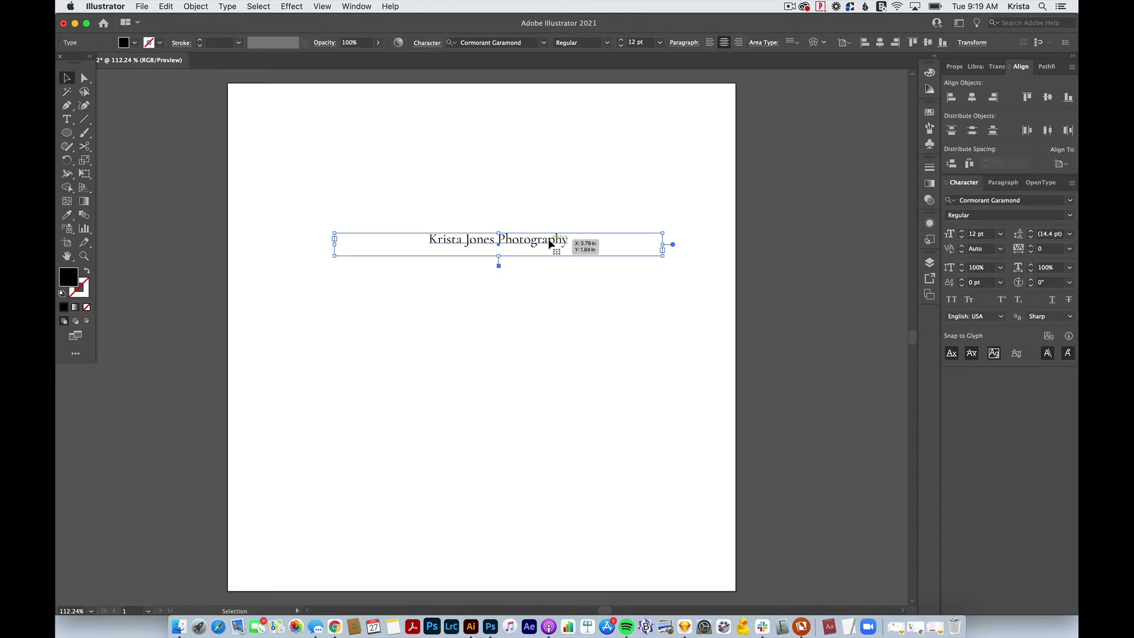
Step: Compare against a Playfair Display copy, then delete the copy and keep Cormorant Garamond
{"action": "key", "text": "super+v"}
{"action": "left_click_drag", "start_coordinate": [551, 240], "coordinate": [551, 282]}
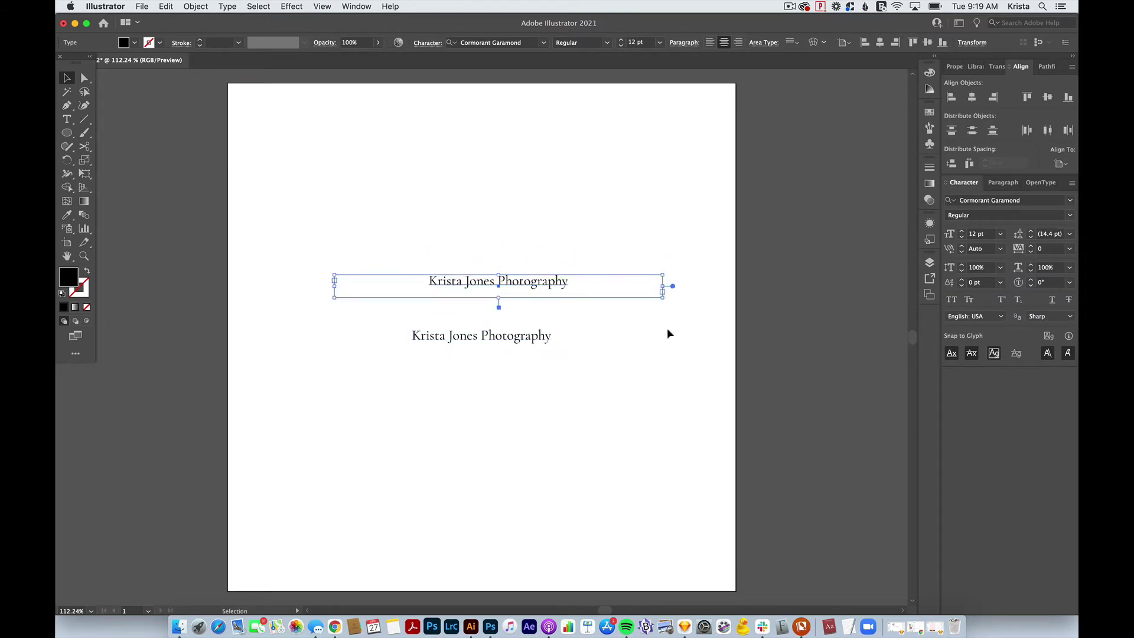
{"action": "left_click", "coordinate": [643, 337]}
{"action": "left_click", "coordinate": [1070, 201]}
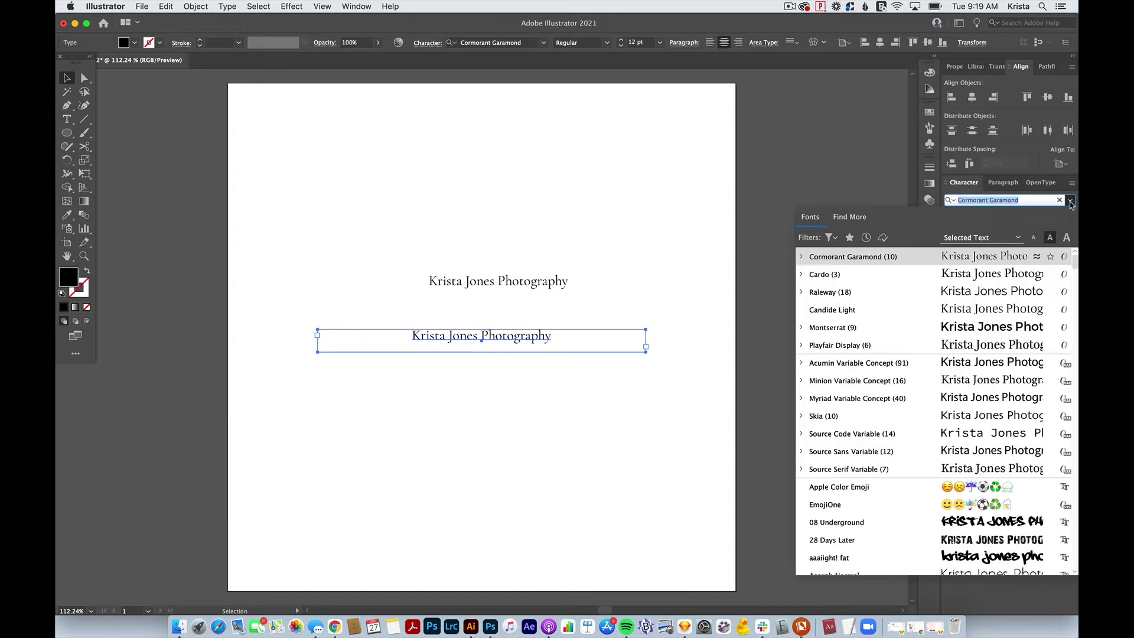
{"action": "left_click", "coordinate": [906, 346]}
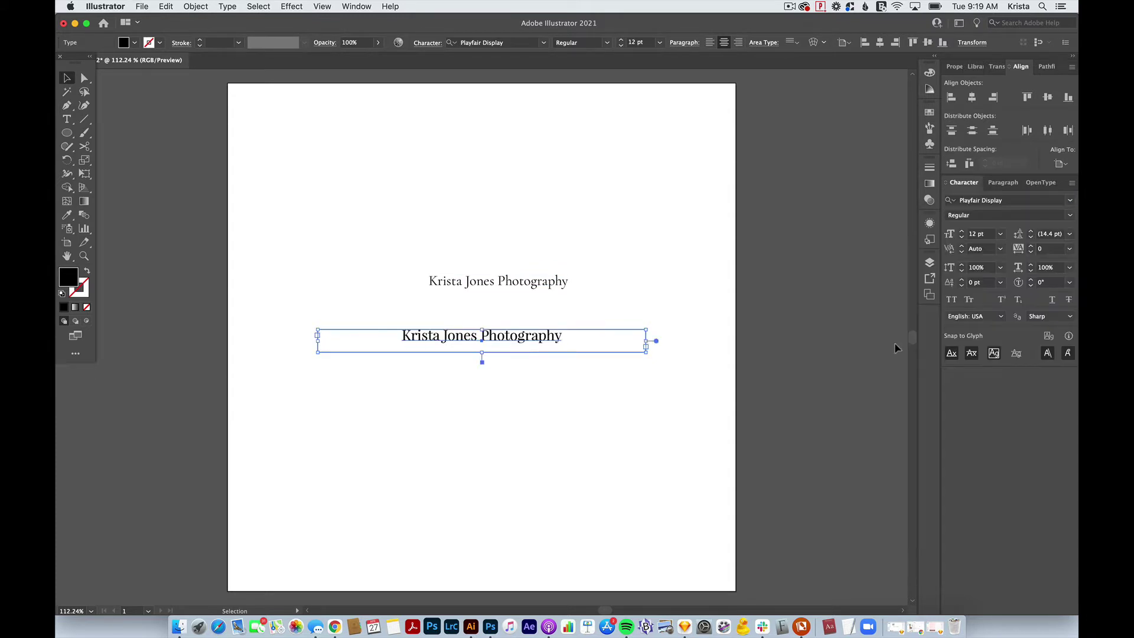
{"action": "left_click", "coordinate": [616, 384]}
{"action": "left_click_drag", "start_coordinate": [566, 282], "coordinate": [549, 308]}
{"action": "left_click", "coordinate": [534, 353], "text": "shift"}
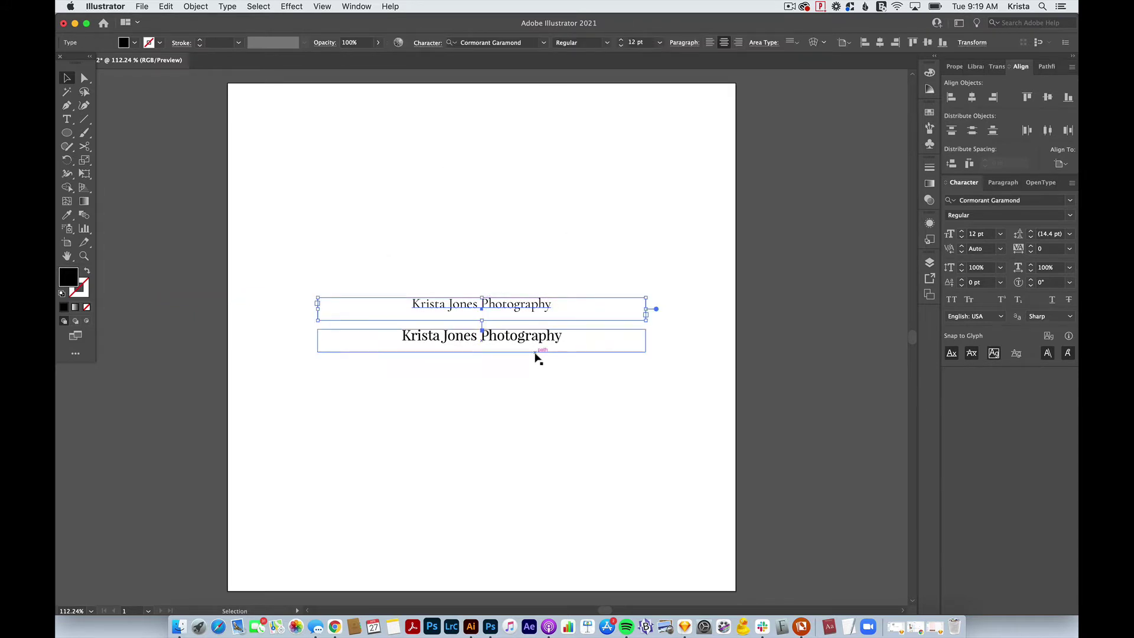
{"action": "left_click", "coordinate": [534, 354]}
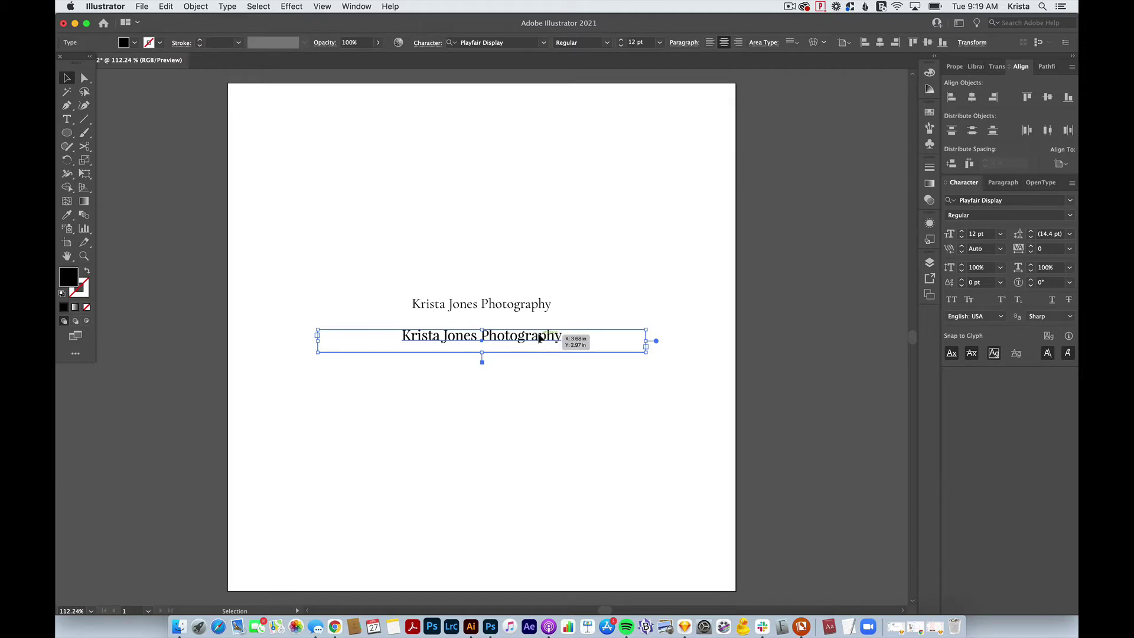
{"action": "key", "text": "BackSpace"}
{"action": "left_click", "coordinate": [536, 309]}
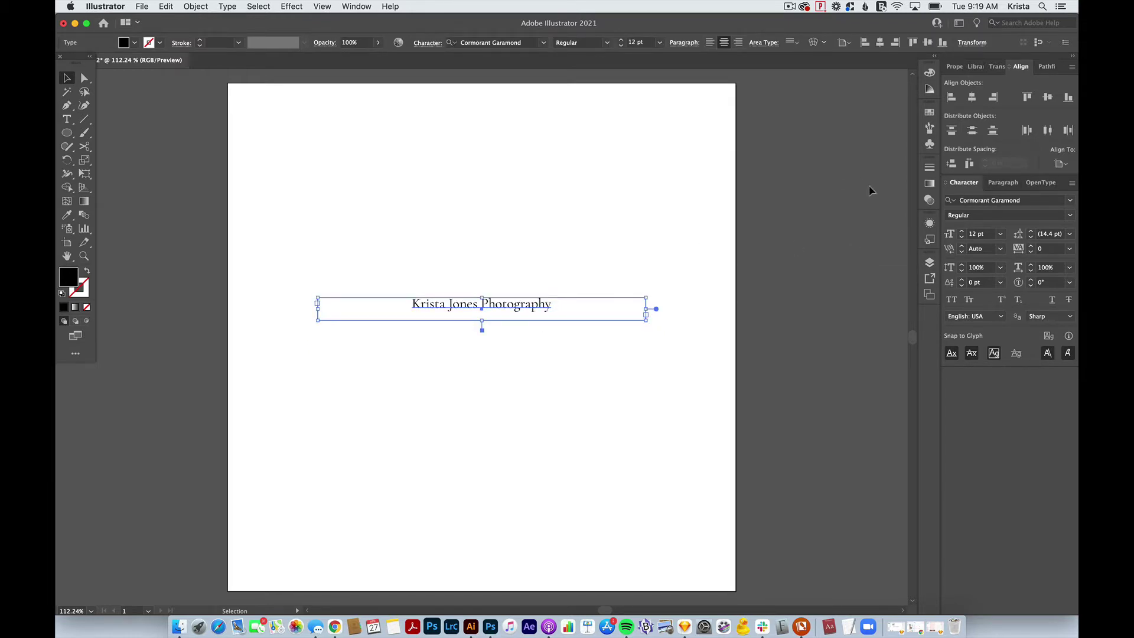
Step: Raise the font size to 18 pt and enlarge the text box
{"action": "left_click", "coordinate": [961, 231]}
{"action": "left_click", "coordinate": [961, 231]}
{"action": "left_click", "coordinate": [961, 231]}
{"action": "left_click", "coordinate": [961, 231]}
{"action": "left_click", "coordinate": [962, 231]}
{"action": "left_click", "coordinate": [961, 231]}
{"action": "left_click_drag", "start_coordinate": [472, 319], "coordinate": [489, 344]}
Step: Show the full options in the Character panel
{"action": "left_click", "coordinate": [1071, 183]}
{"action": "left_click", "coordinate": [801, 251]}
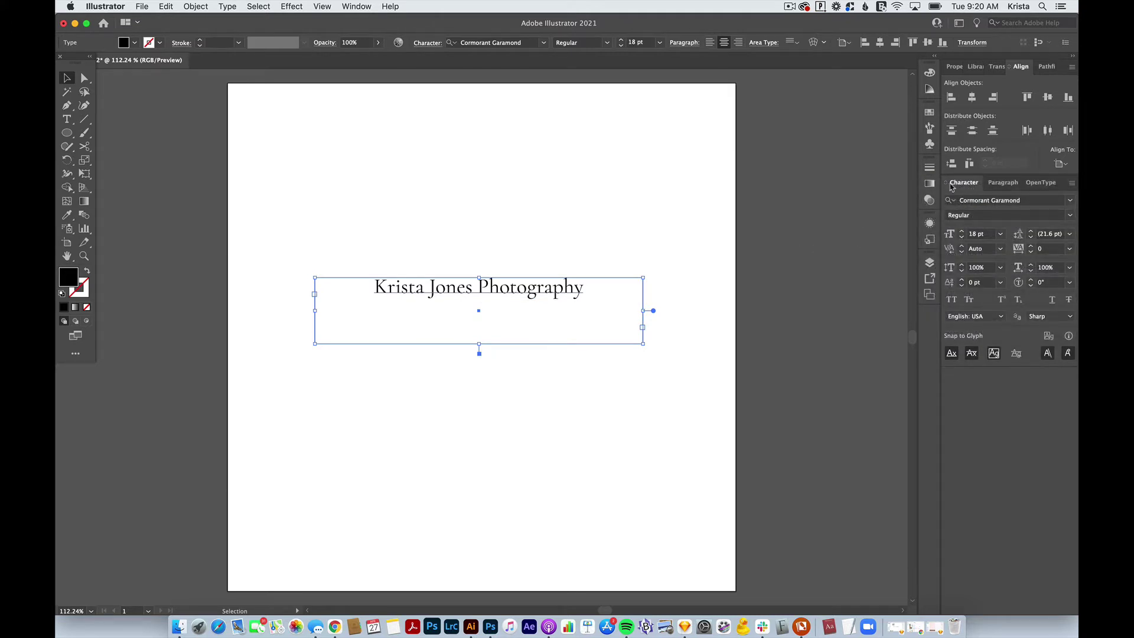
{"action": "left_click", "coordinate": [1072, 185]}
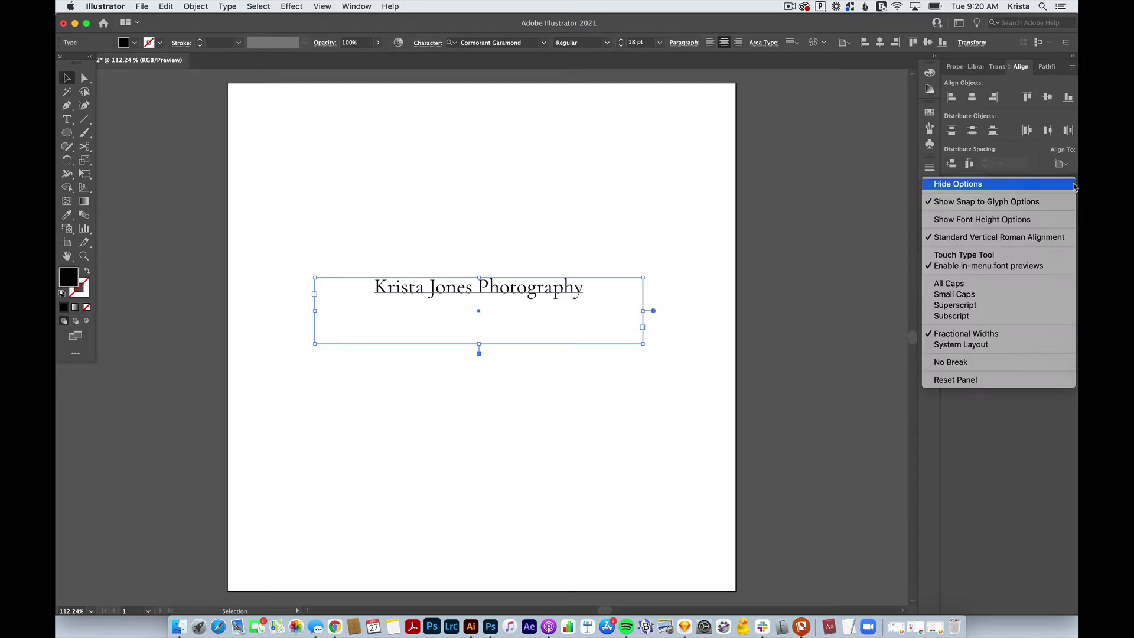
{"action": "left_click", "coordinate": [1027, 188]}
{"action": "left_click", "coordinate": [1075, 187]}
{"action": "left_click", "coordinate": [1073, 186]}
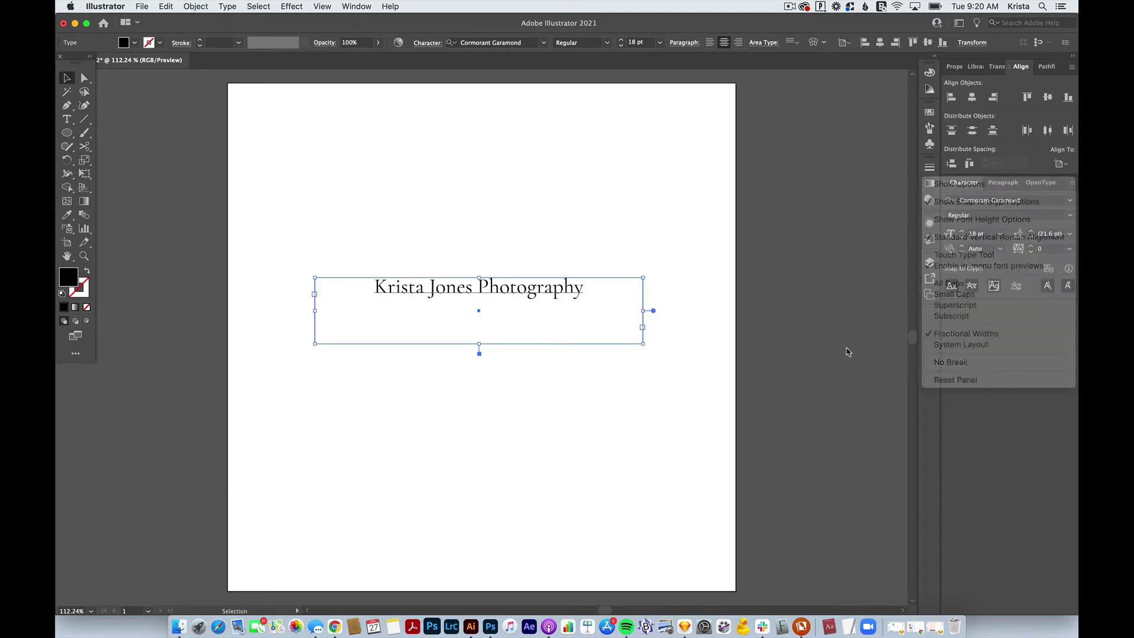
{"action": "left_click", "coordinate": [1072, 183]}
{"action": "left_click", "coordinate": [1024, 189]}
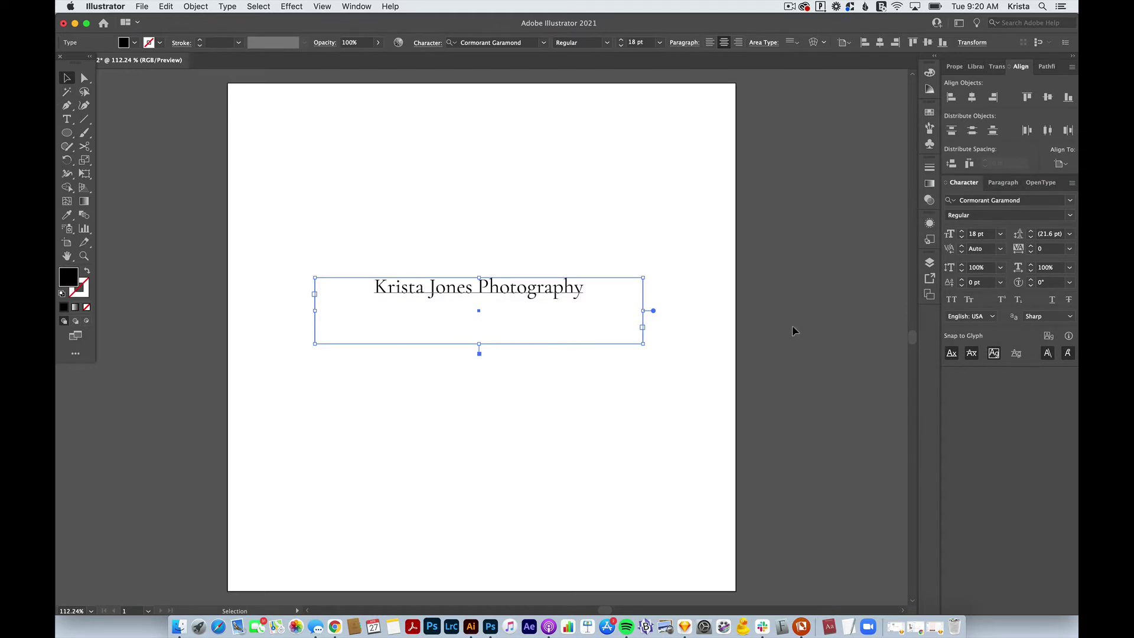
Step: Set the headline to All Caps with Optical kerning and 75 tracking
{"action": "left_click", "coordinate": [954, 303]}
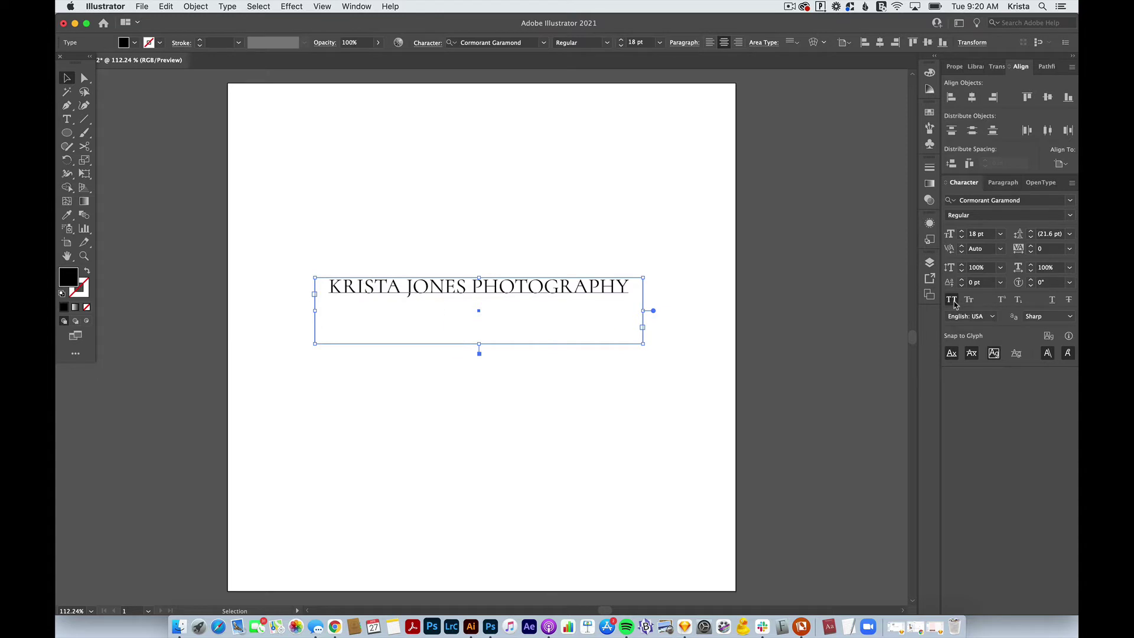
{"action": "left_click", "coordinate": [1001, 249]}
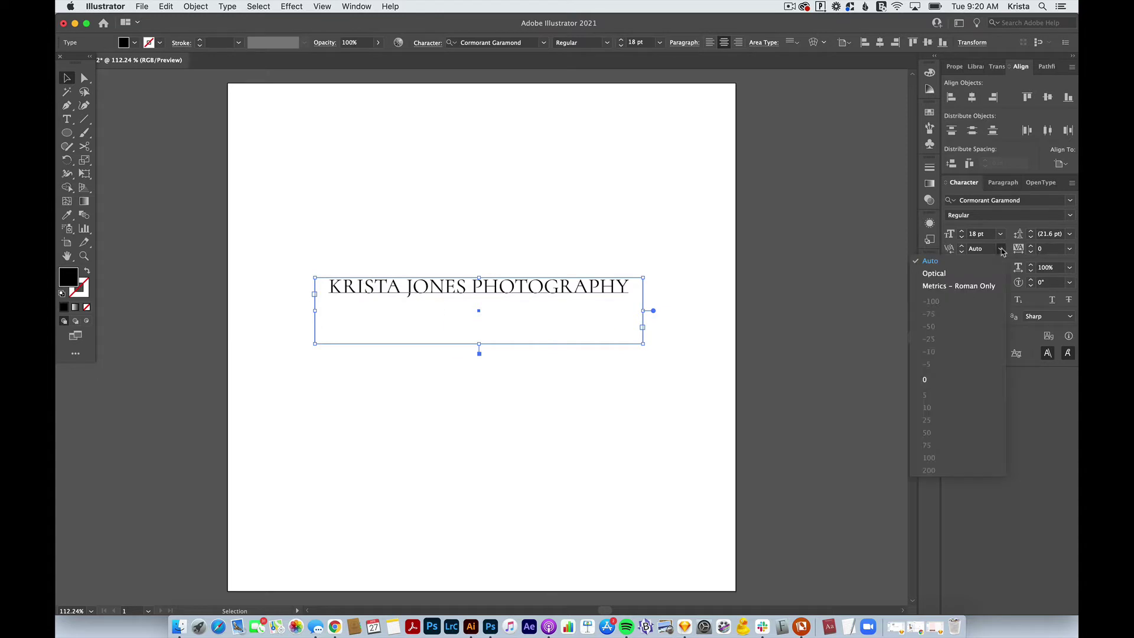
{"action": "left_click", "coordinate": [979, 273]}
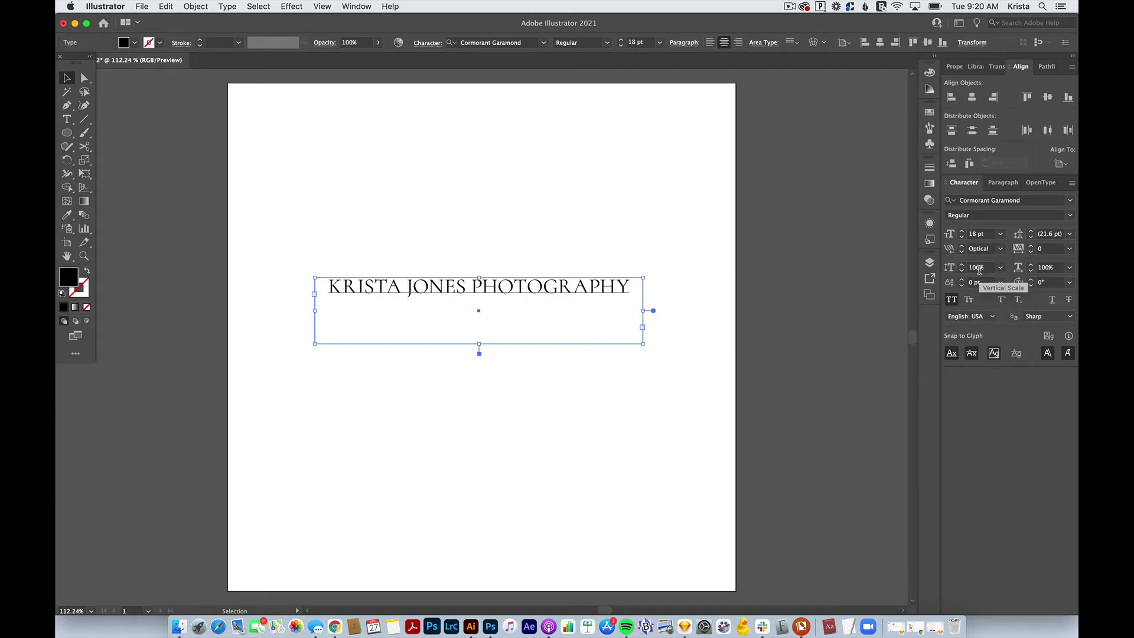
{"action": "left_click", "coordinate": [1070, 249]}
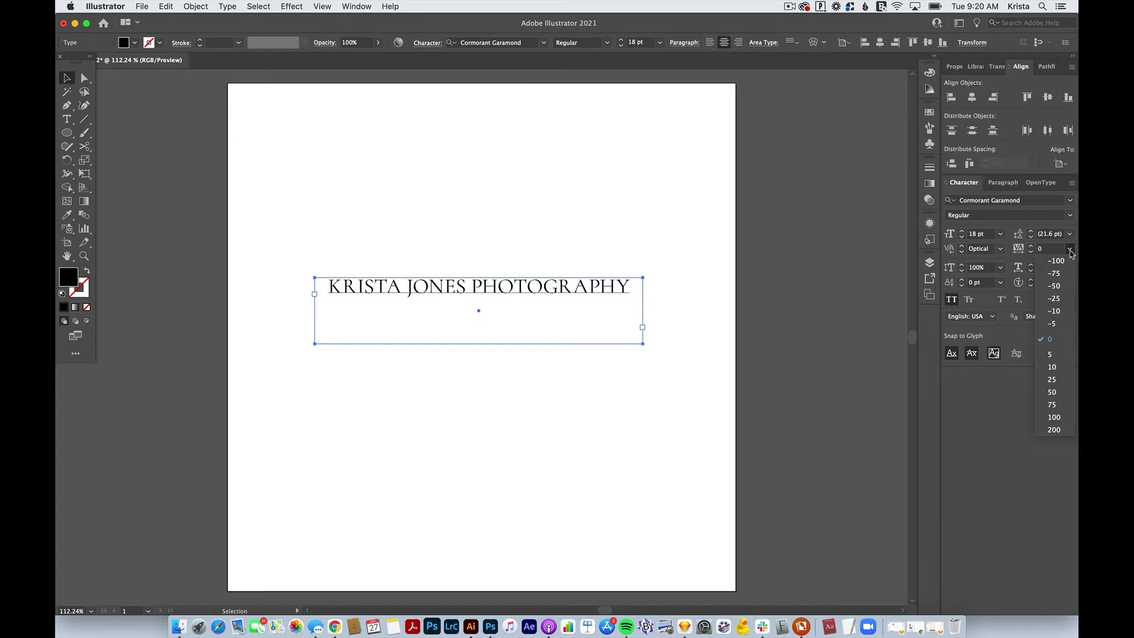
{"action": "left_click", "coordinate": [1057, 404]}
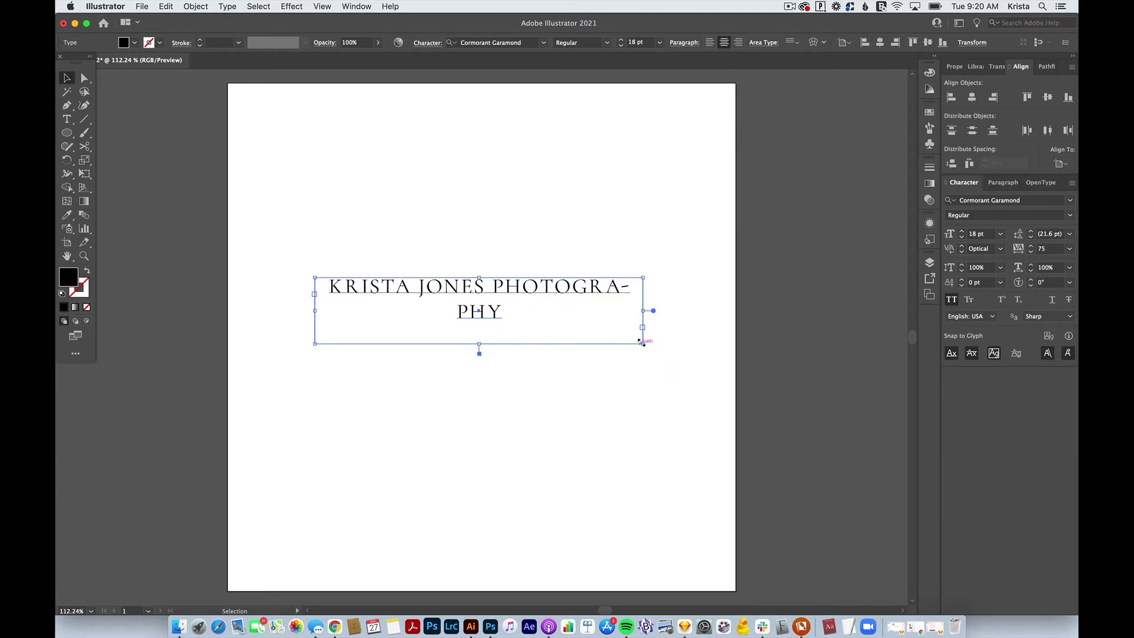
Step: Widen the text box to one line, move it near the artboard top, and trim its height
{"action": "left_click_drag", "start_coordinate": [642, 341], "coordinate": [723, 336]}
{"action": "left_click_drag", "start_coordinate": [605, 290], "coordinate": [566, 194]}
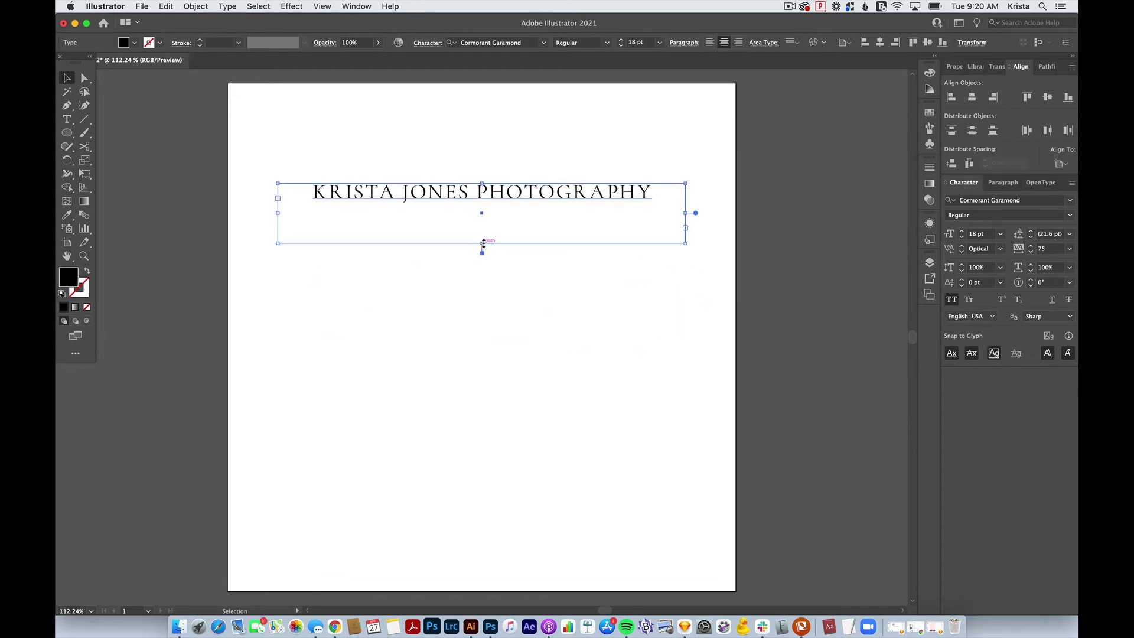
{"action": "left_click_drag", "start_coordinate": [483, 243], "coordinate": [482, 208]}
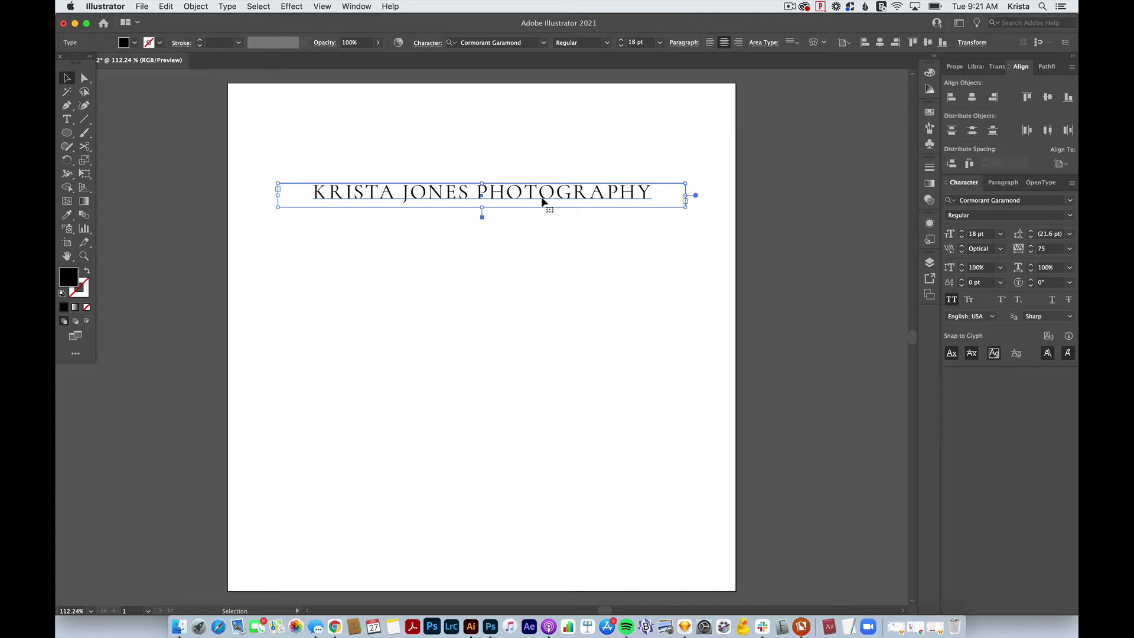
Step: Paste a copy of the headline just below the original
{"action": "key", "text": "super+c"}
{"action": "key", "text": "super+v"}
{"action": "left_click_drag", "start_coordinate": [557, 347], "coordinate": [553, 236]}
{"action": "left_click", "coordinate": [473, 177]}
Step: Delete PHOTOGRAPHY from the top line and KRISTA JONES from the bottom line
{"action": "key", "text": "t"}
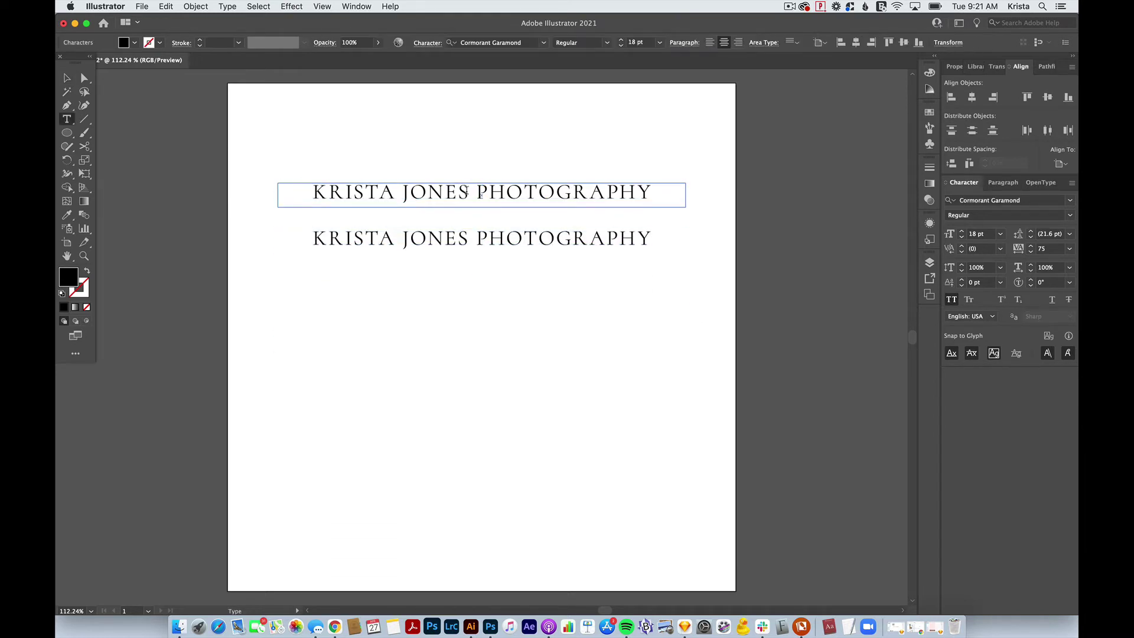
{"action": "left_click_drag", "start_coordinate": [471, 191], "coordinate": [716, 197]}
{"action": "key", "text": "BackSpace"}
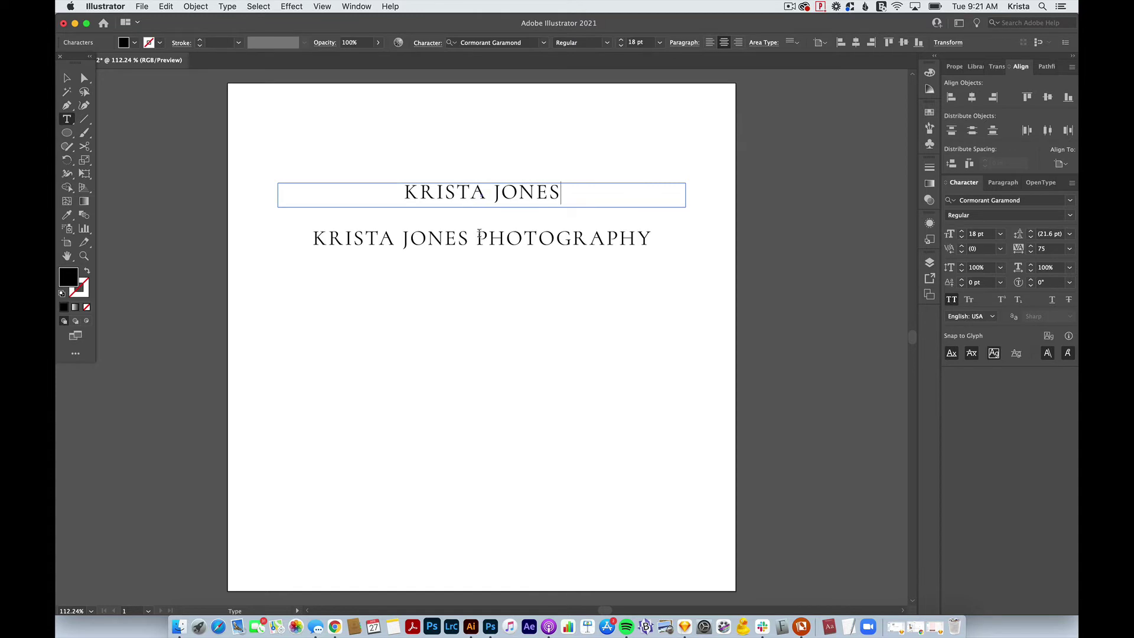
{"action": "left_click_drag", "start_coordinate": [476, 233], "coordinate": [268, 228]}
{"action": "key", "text": "BackSpace"}
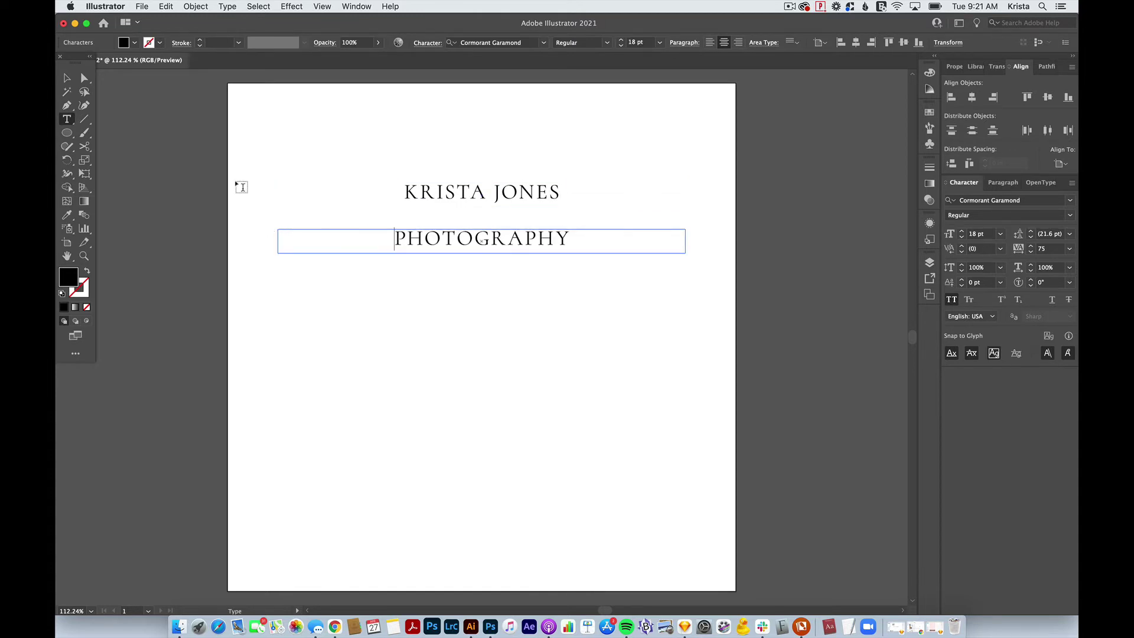
{"action": "key", "text": "Escape"}
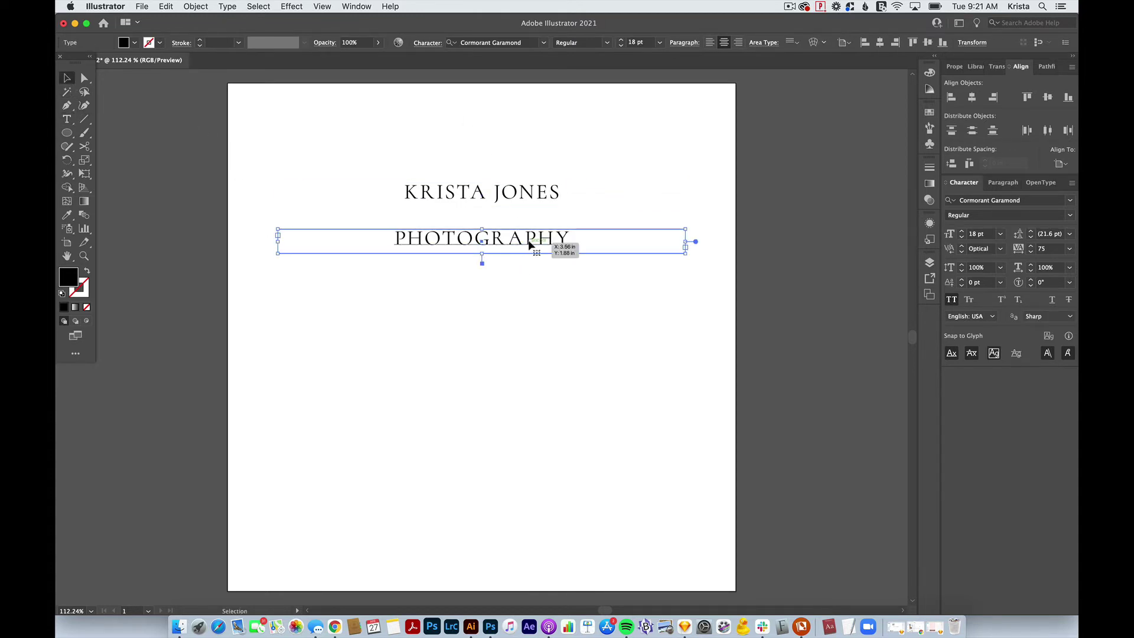
Step: Make the tagline italic, turn off All Caps, and retype its P lowercase
{"action": "left_click", "coordinate": [1068, 216]}
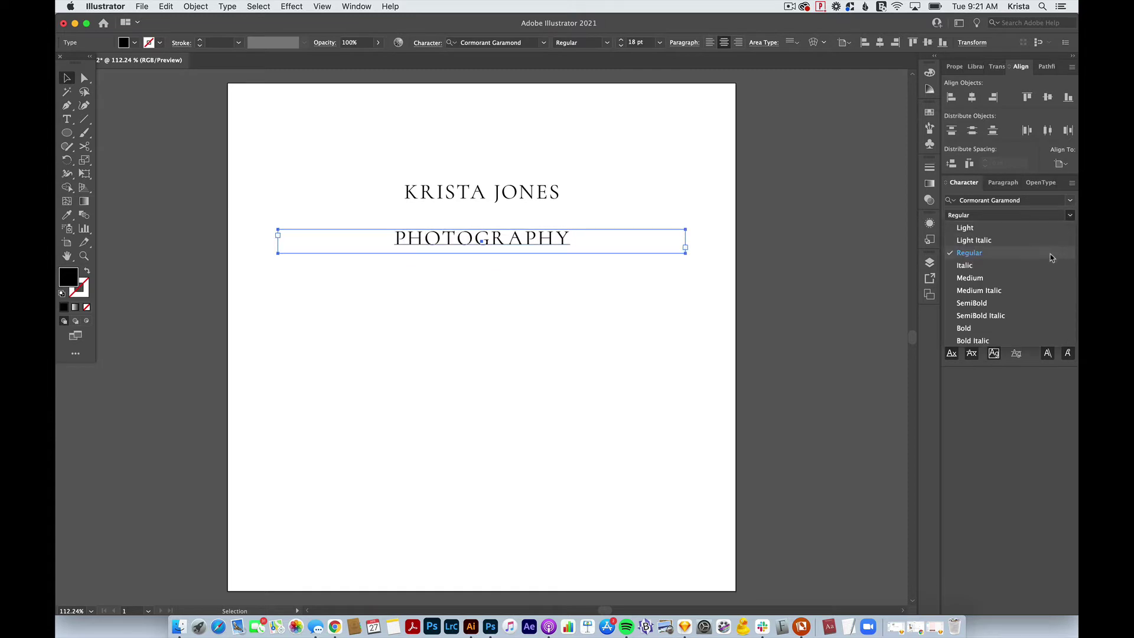
{"action": "left_click", "coordinate": [968, 265]}
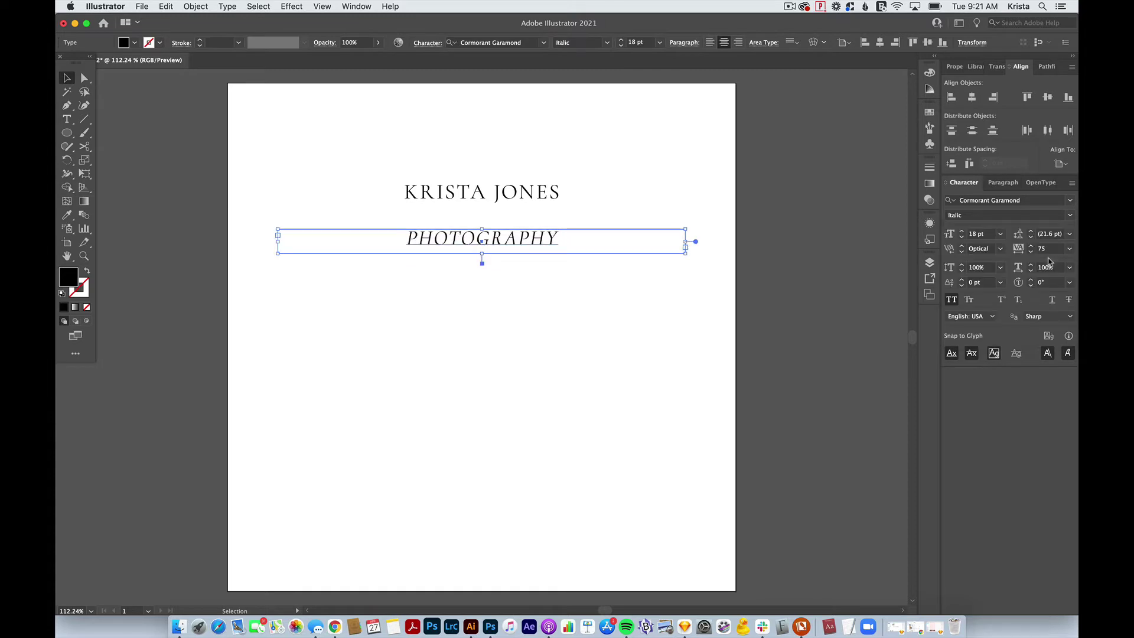
{"action": "left_click", "coordinate": [951, 300]}
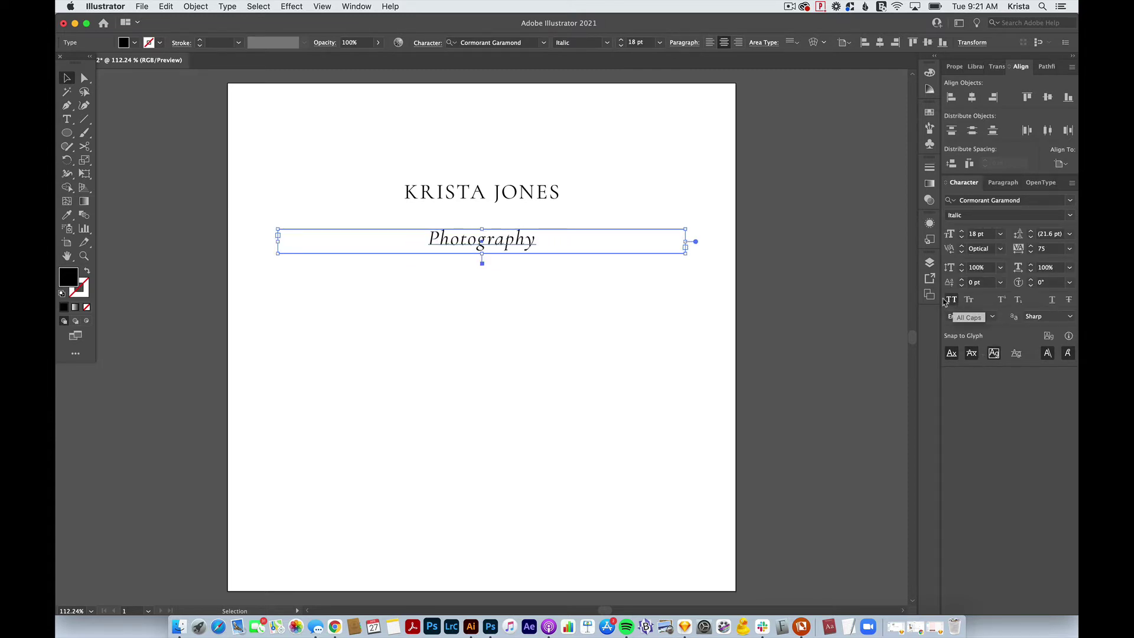
{"action": "double_click", "coordinate": [444, 235]}
{"action": "left_click_drag", "start_coordinate": [433, 235], "coordinate": [424, 235]}
{"action": "type", "text": "p"}
{"action": "key", "text": "Escape"}
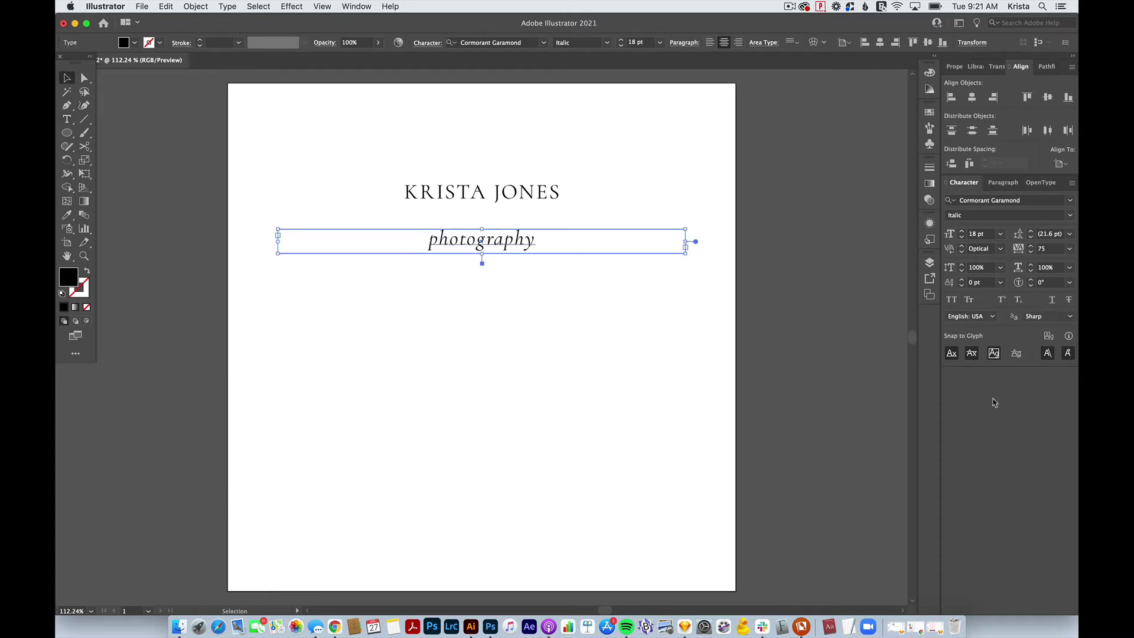
{"action": "left_click", "coordinate": [961, 236]}
{"action": "left_click", "coordinate": [961, 237]}
{"action": "left_click", "coordinate": [961, 237]}
{"action": "left_click", "coordinate": [961, 237]}
{"action": "left_click", "coordinate": [961, 236]}
{"action": "left_click", "coordinate": [961, 237]}
{"action": "left_click", "coordinate": [962, 237]}
{"action": "left_click", "coordinate": [961, 237]}
{"action": "left_click", "coordinate": [961, 236]}
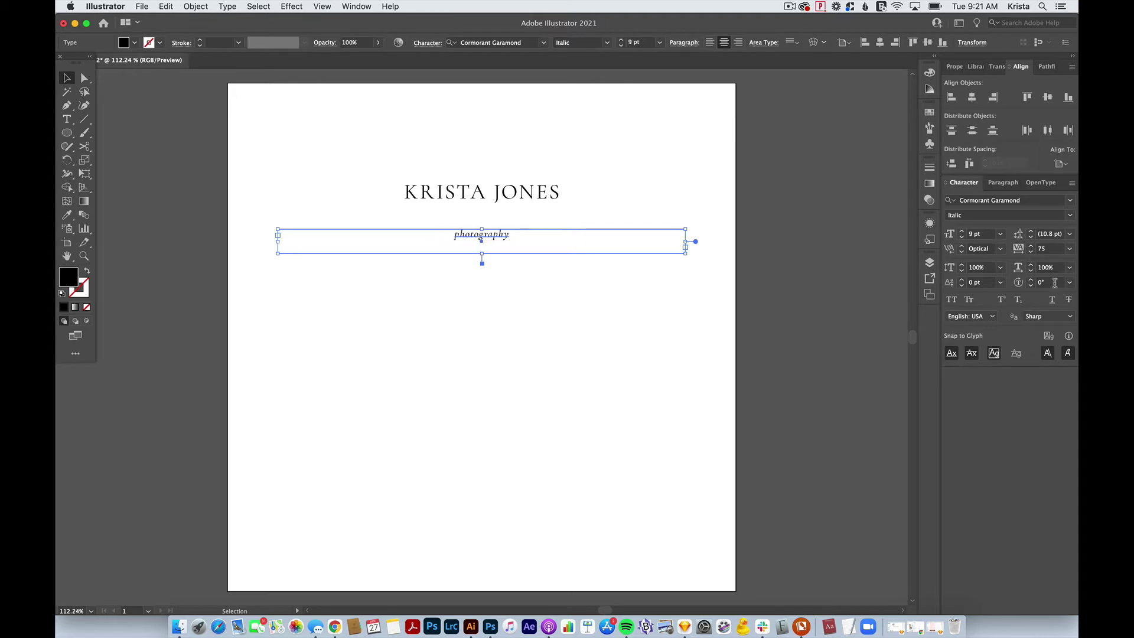
{"action": "left_click", "coordinate": [1048, 249]}
{"action": "type", "text": "140"}
{"action": "key", "text": "Return"}
{"action": "left_click", "coordinate": [612, 372]}
{"action": "left_click_drag", "start_coordinate": [486, 229], "coordinate": [483, 210]}
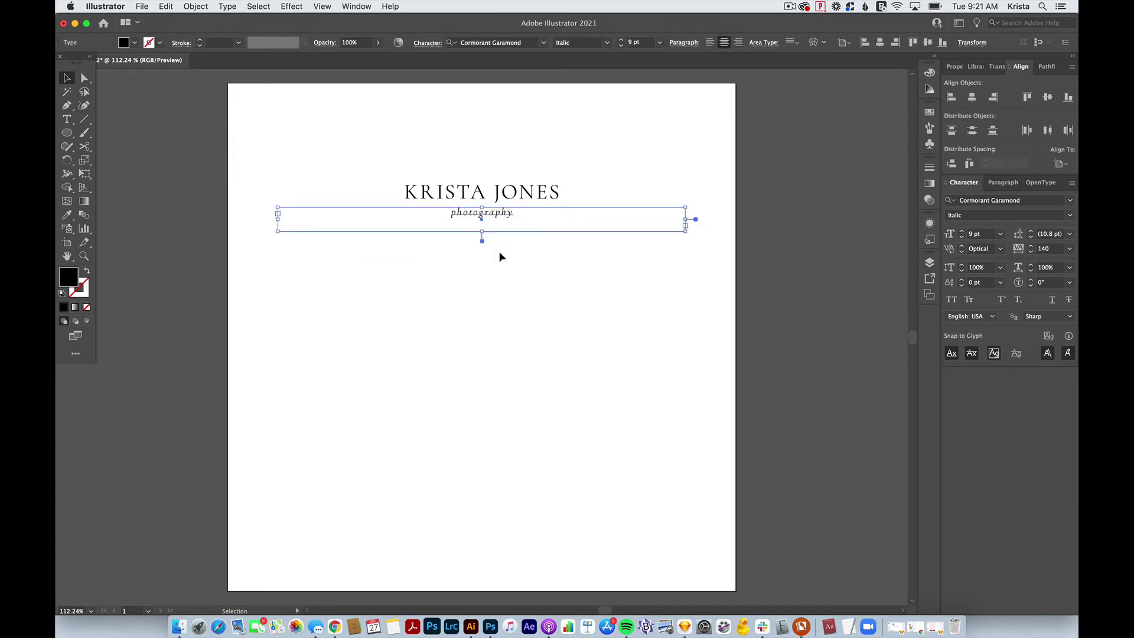
{"action": "left_click", "coordinate": [499, 253]}
{"action": "left_click", "coordinate": [494, 218]}
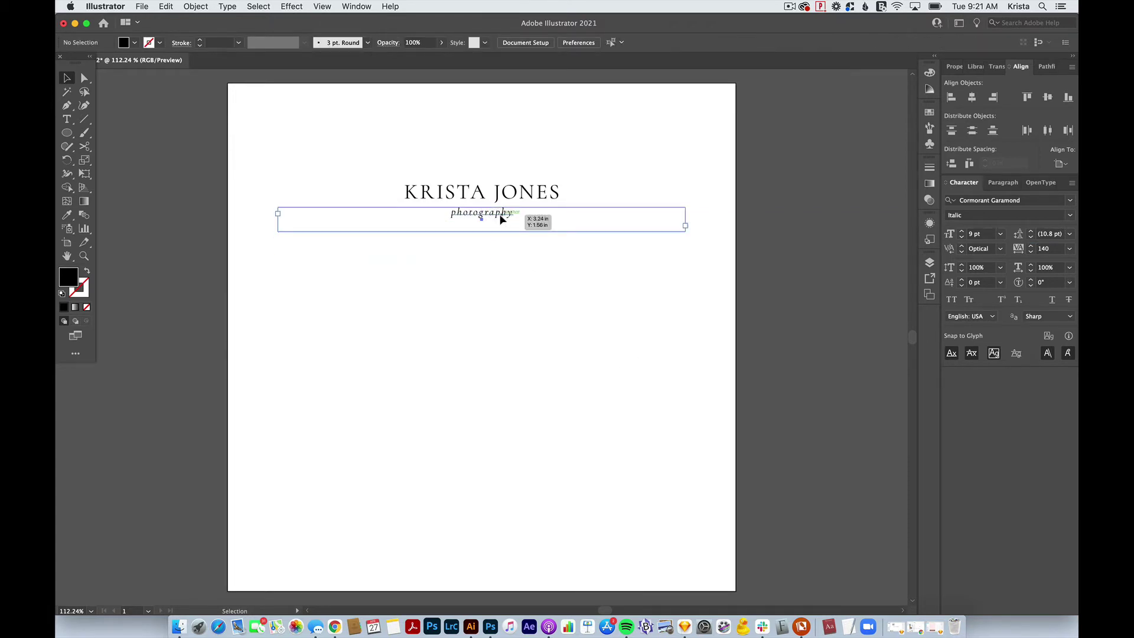
{"action": "left_click", "coordinate": [518, 328]}
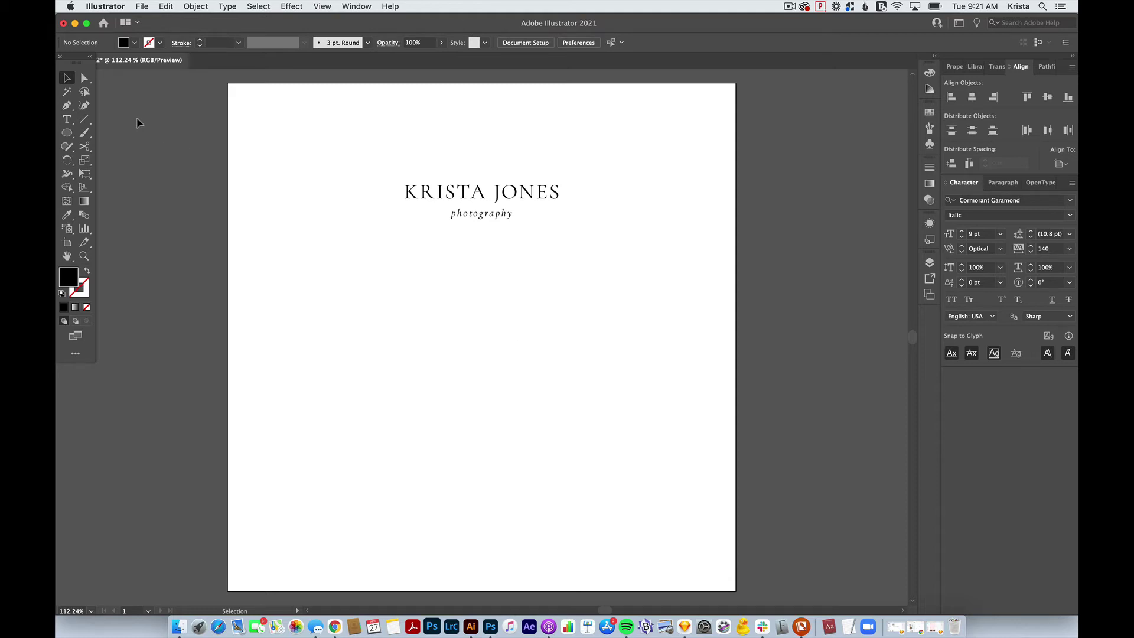
{"action": "left_click", "coordinate": [67, 133]}
{"action": "left_click_drag", "start_coordinate": [486, 158], "coordinate": [506, 137]}
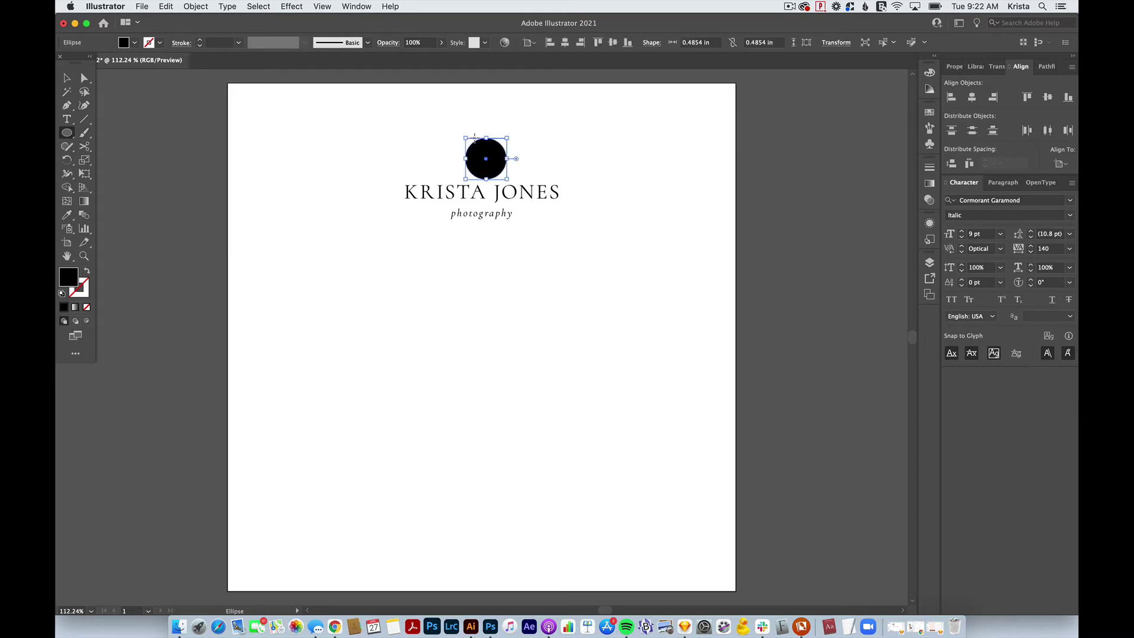
{"action": "key", "text": "v"}
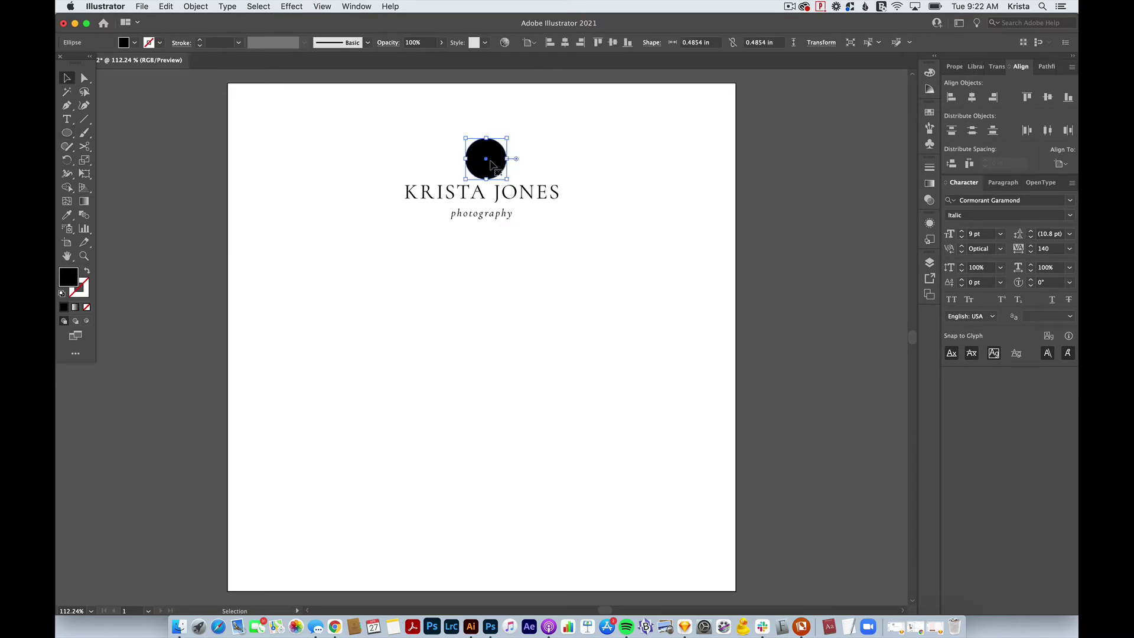
{"action": "key", "text": "Delete"}
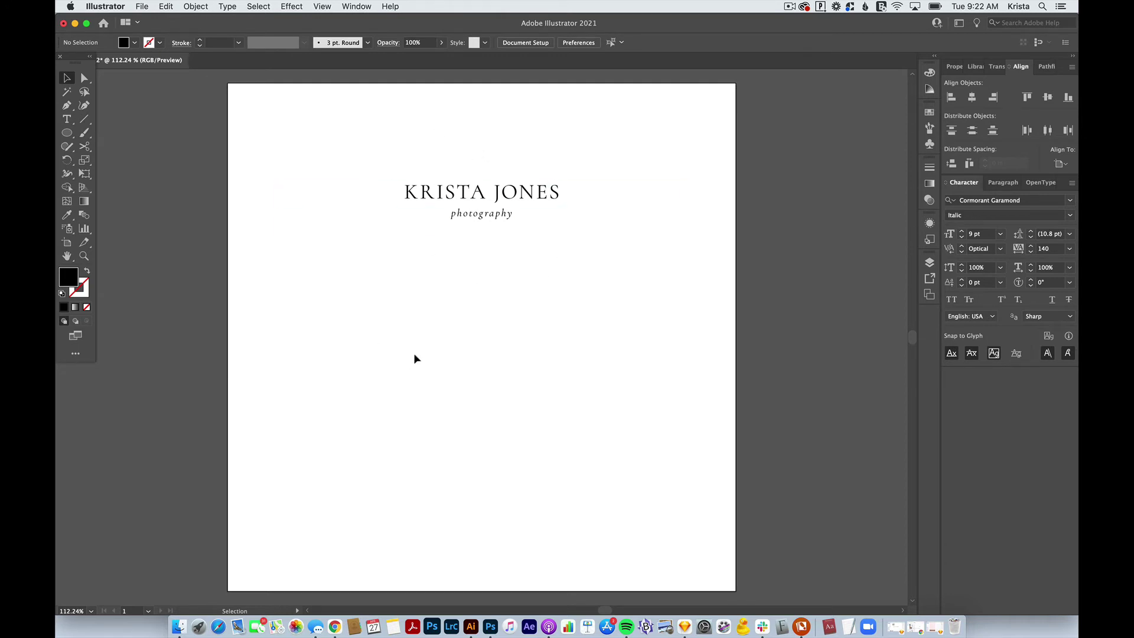
Step: Select KRISTA JONES and photography and apply Type > Create Outlines
{"action": "left_click_drag", "start_coordinate": [490, 125], "coordinate": [470, 264]}
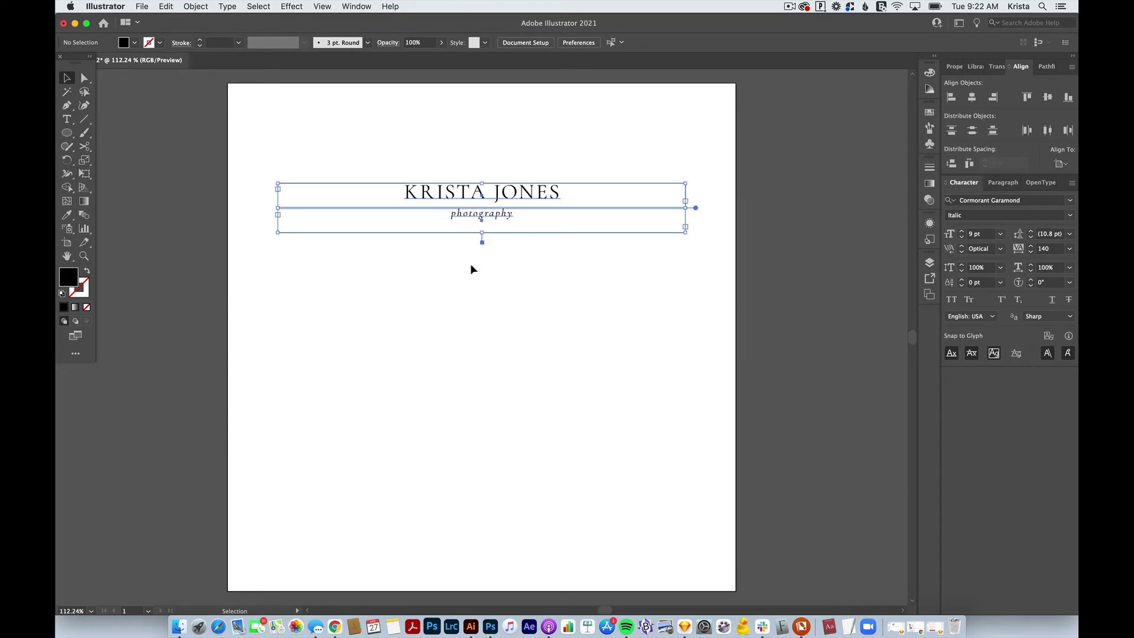
{"action": "left_click", "coordinate": [229, 6]}
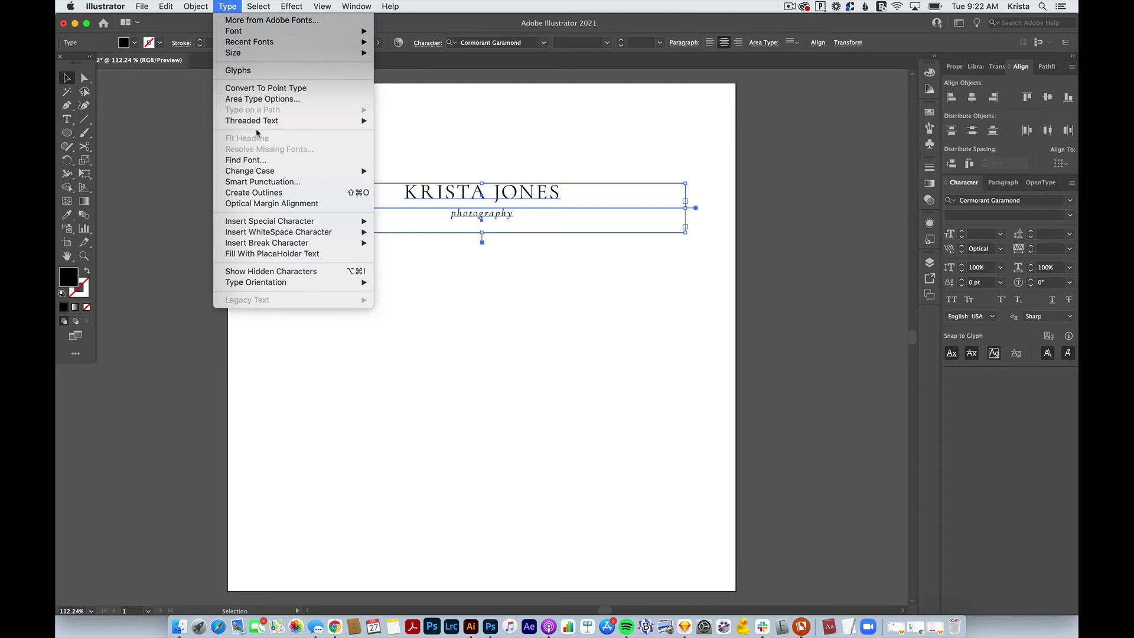
{"action": "left_click", "coordinate": [269, 193]}
{"action": "left_click", "coordinate": [494, 271]}
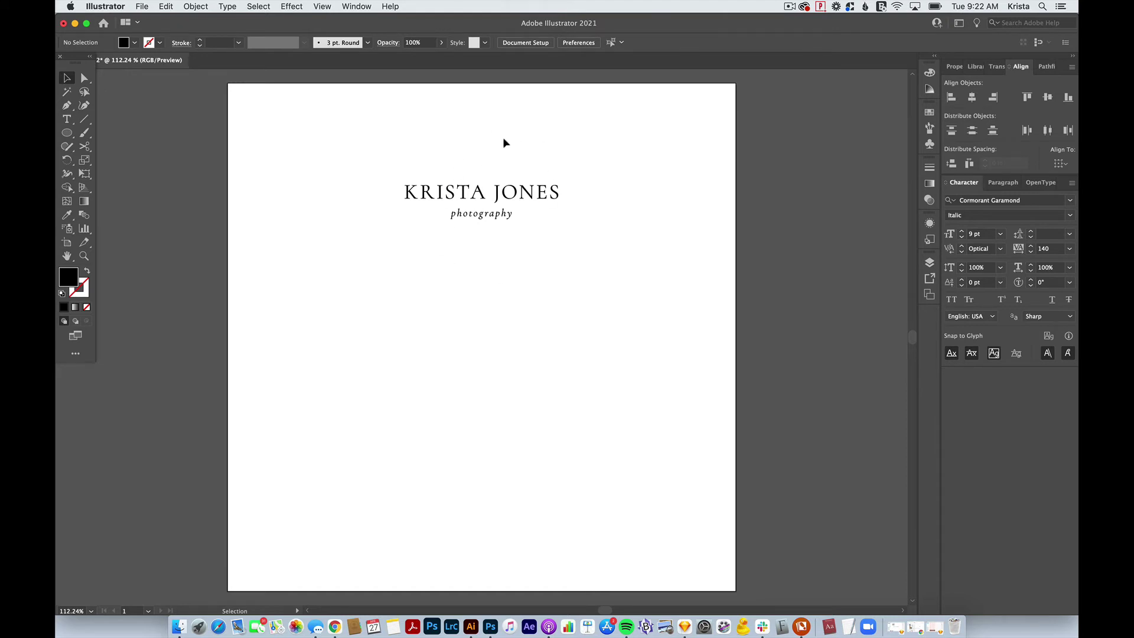
Step: Edit the artboard edges in to frame the logo at about 1.96 x 0.58 in
{"action": "left_click", "coordinate": [526, 43]}
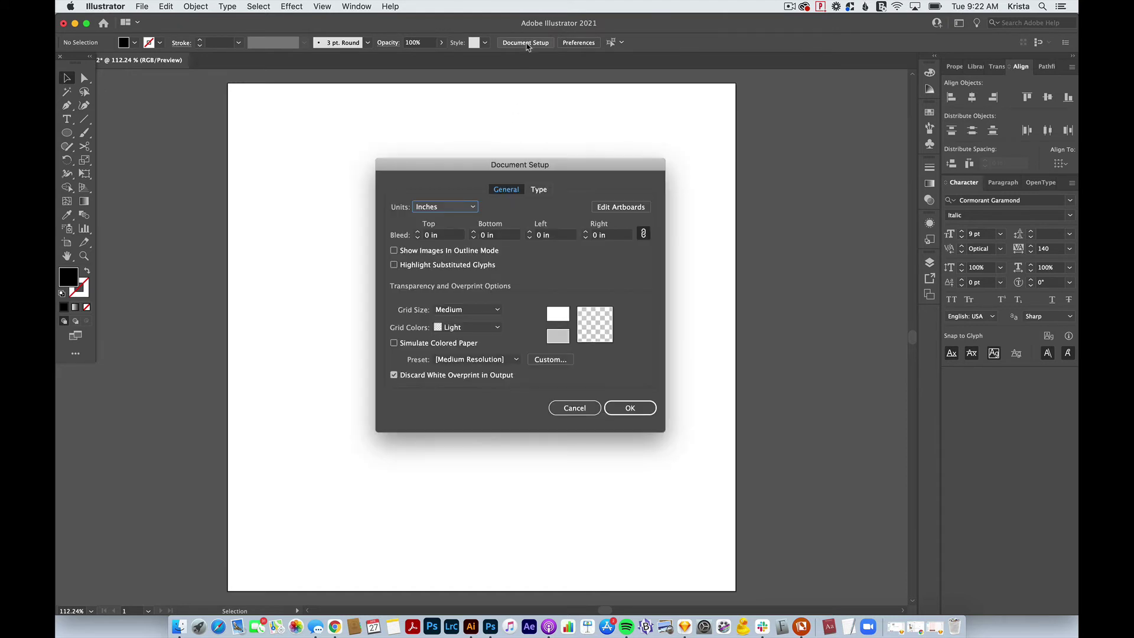
{"action": "left_click", "coordinate": [619, 207]}
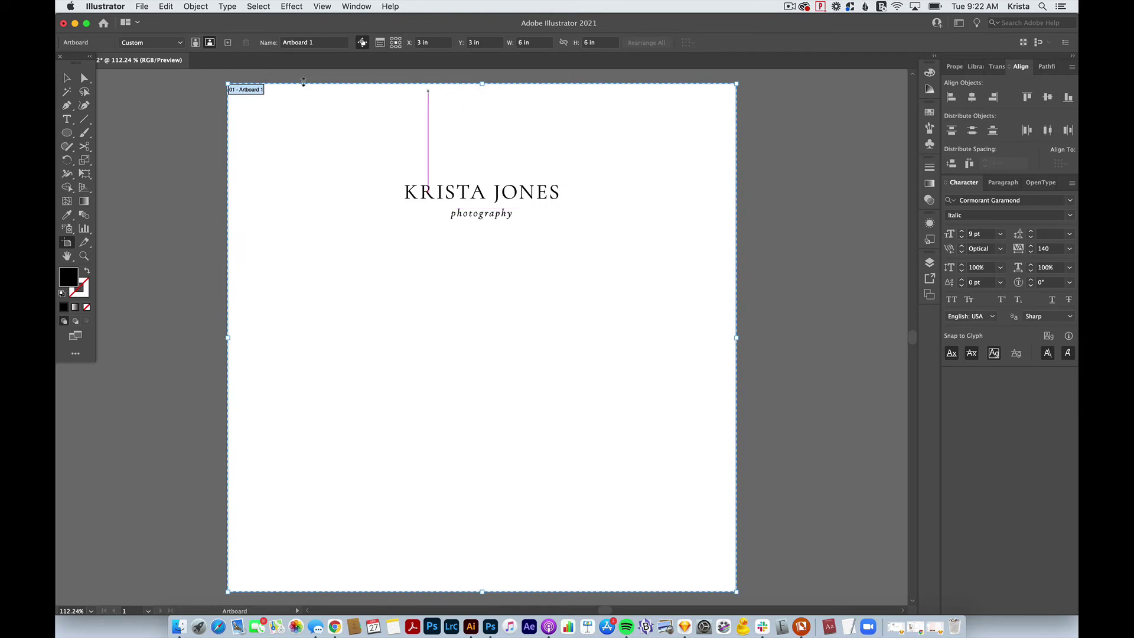
{"action": "left_click_drag", "start_coordinate": [228, 83], "coordinate": [389, 168]}
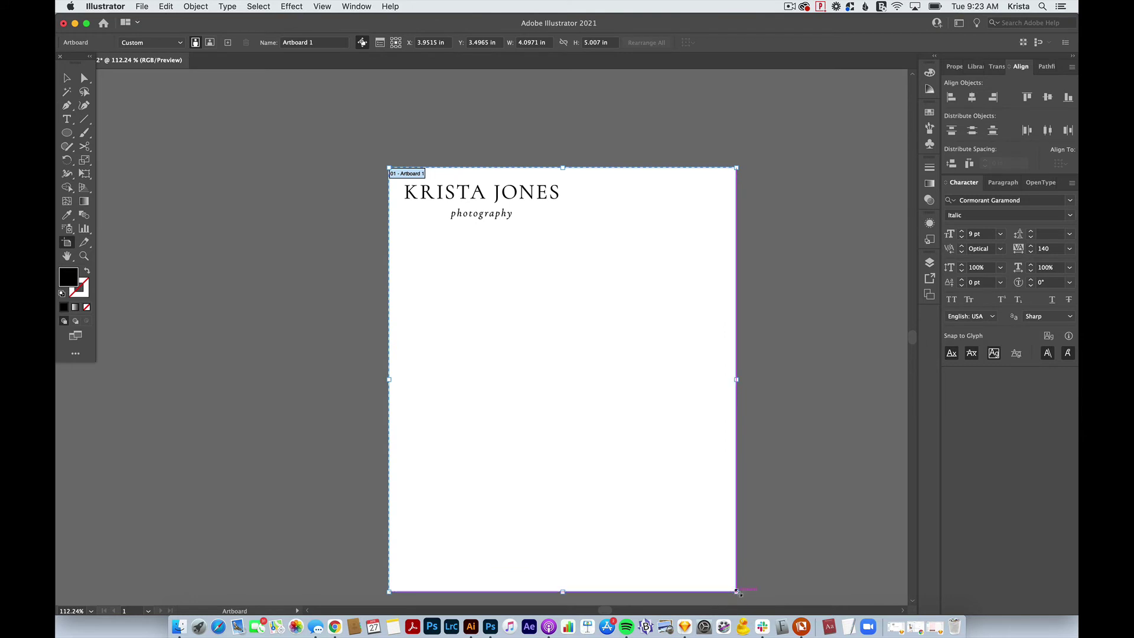
{"action": "left_click_drag", "start_coordinate": [737, 592], "coordinate": [568, 226]}
{"action": "key", "text": "super+z"}
{"action": "key", "text": "super+z"}
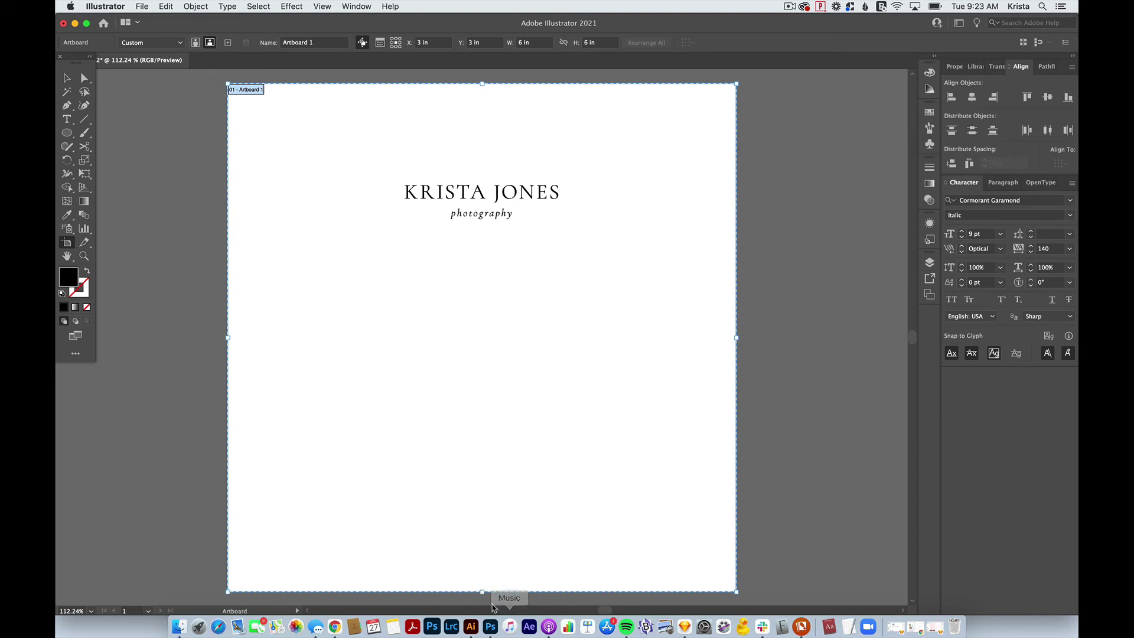
{"action": "left_click_drag", "start_coordinate": [737, 591], "coordinate": [397, 177]}
{"action": "left_click_drag", "start_coordinate": [562, 589], "coordinate": [510, 226]}
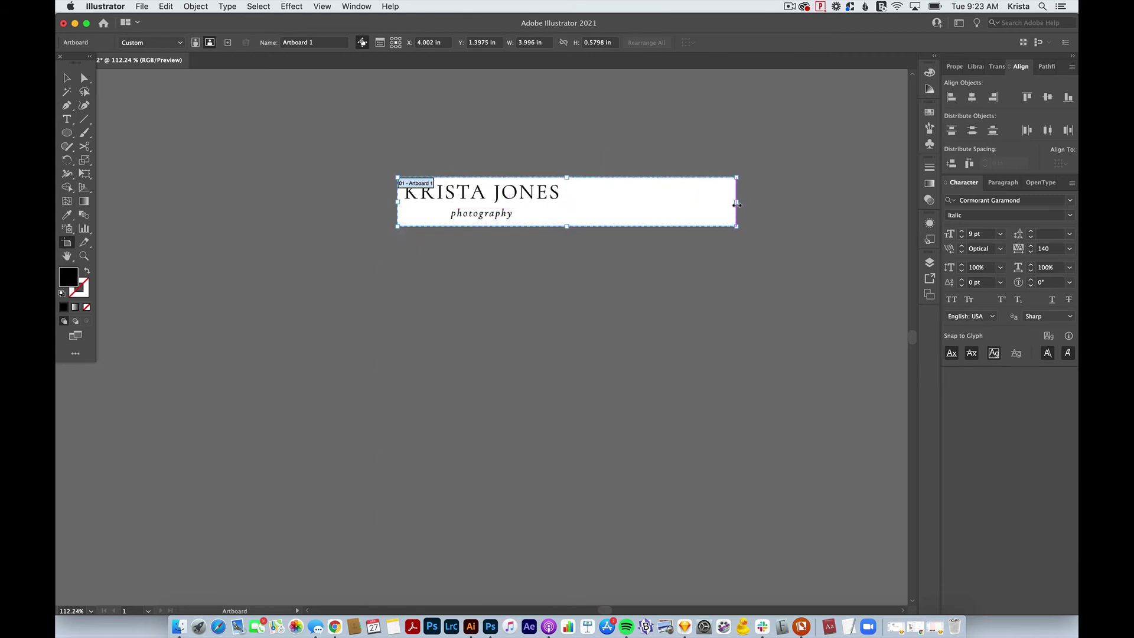
{"action": "left_click_drag", "start_coordinate": [736, 201], "coordinate": [564, 212]}
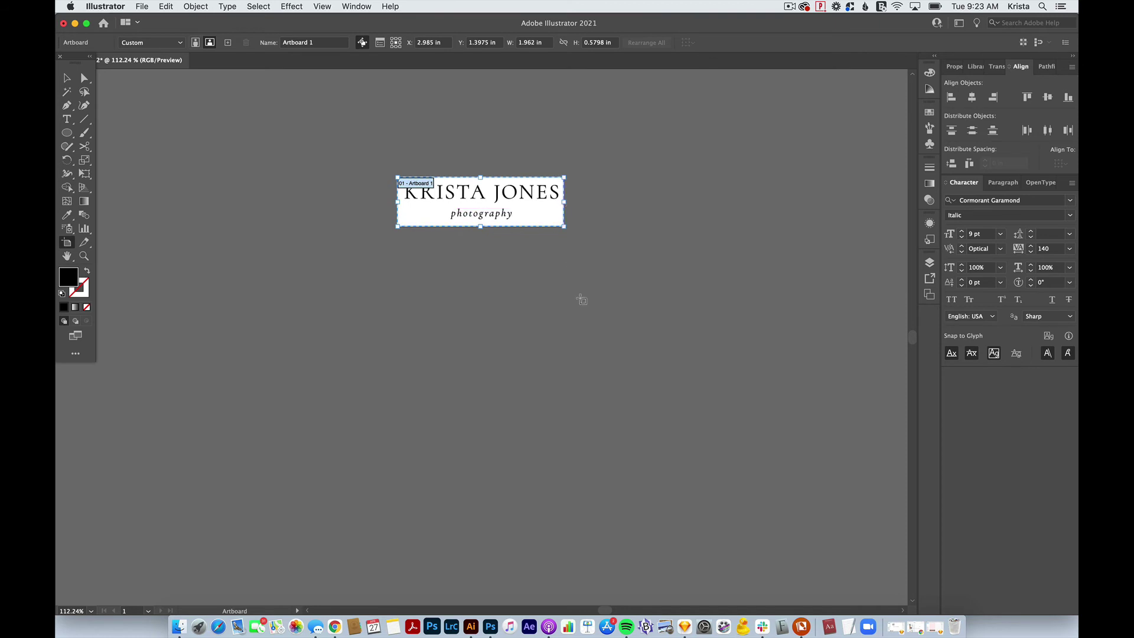
{"action": "key", "text": "Escape"}
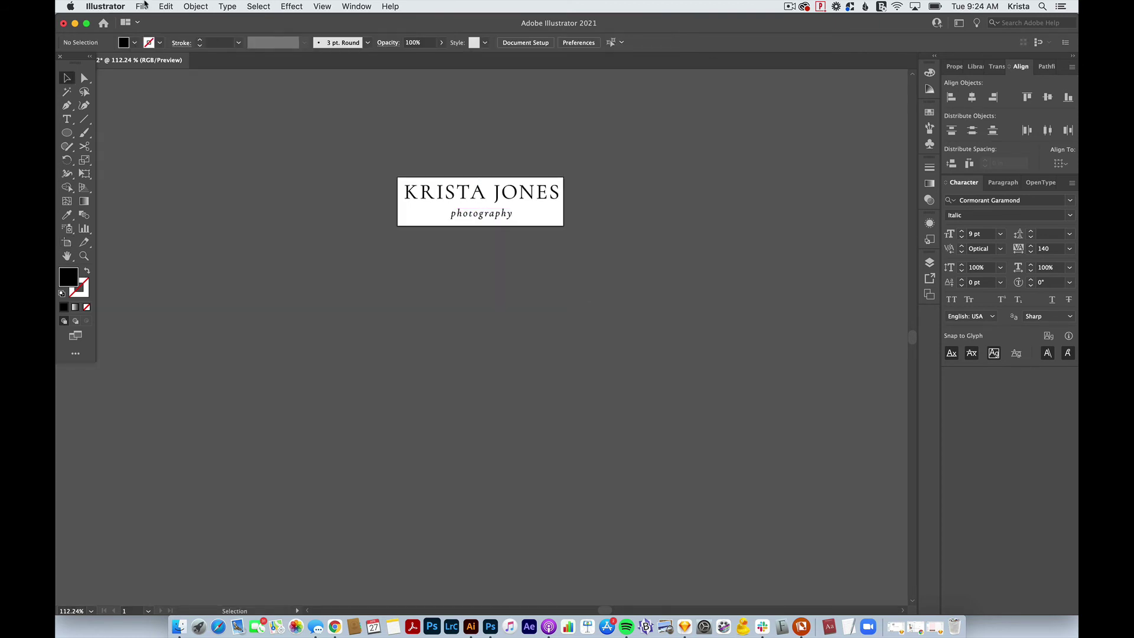
Step: Use Export for Screens to save PDF, JPG 100 at 10x, SVG and 10x PNG to the Desktop
{"action": "left_click", "coordinate": [144, 6]}
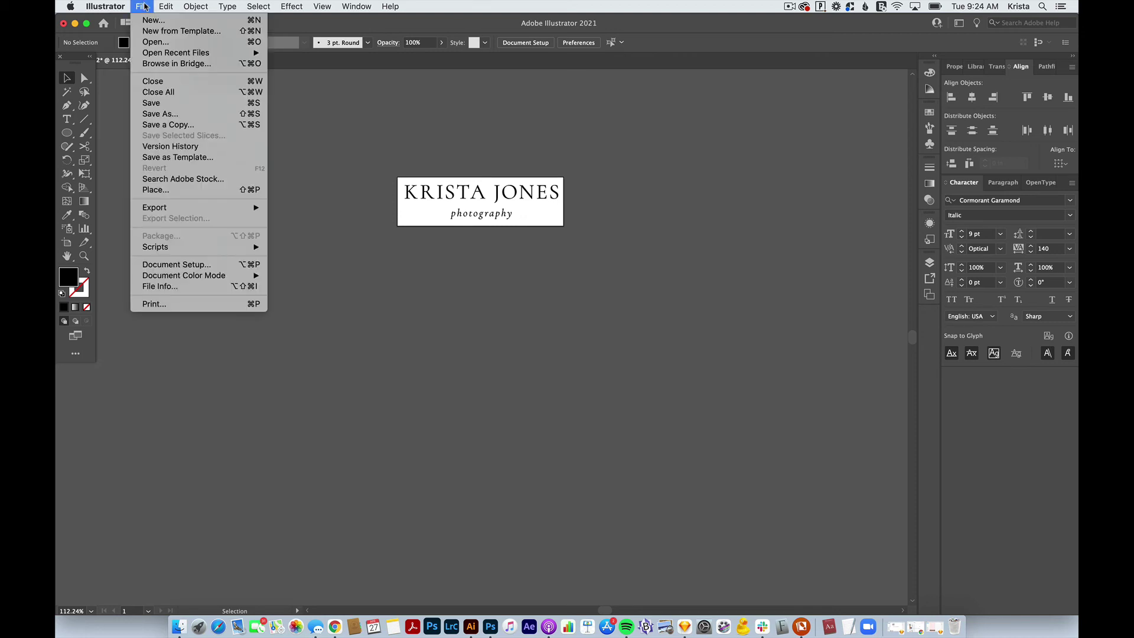
{"action": "mouse_move", "coordinate": [201, 207]}
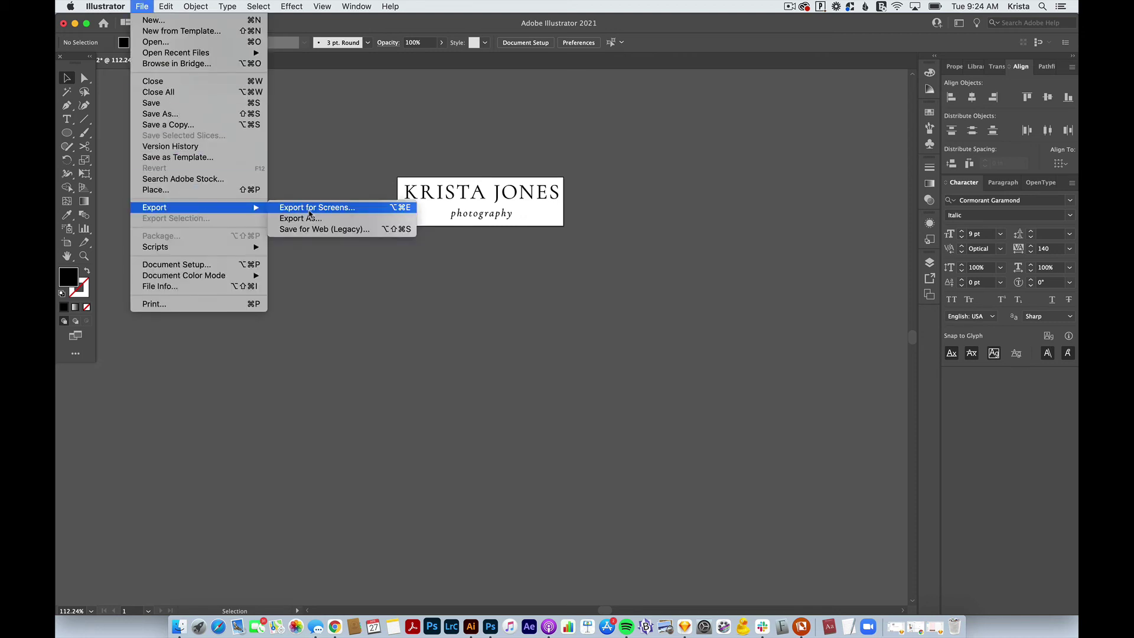
{"action": "left_click", "coordinate": [310, 209]}
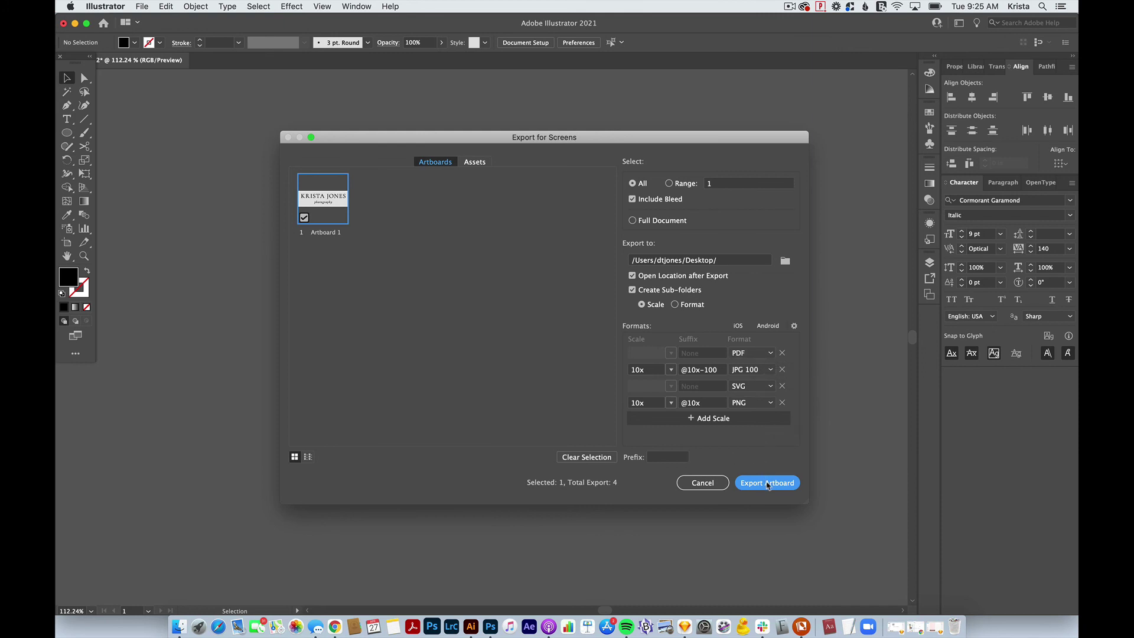
{"action": "left_click", "coordinate": [767, 484]}
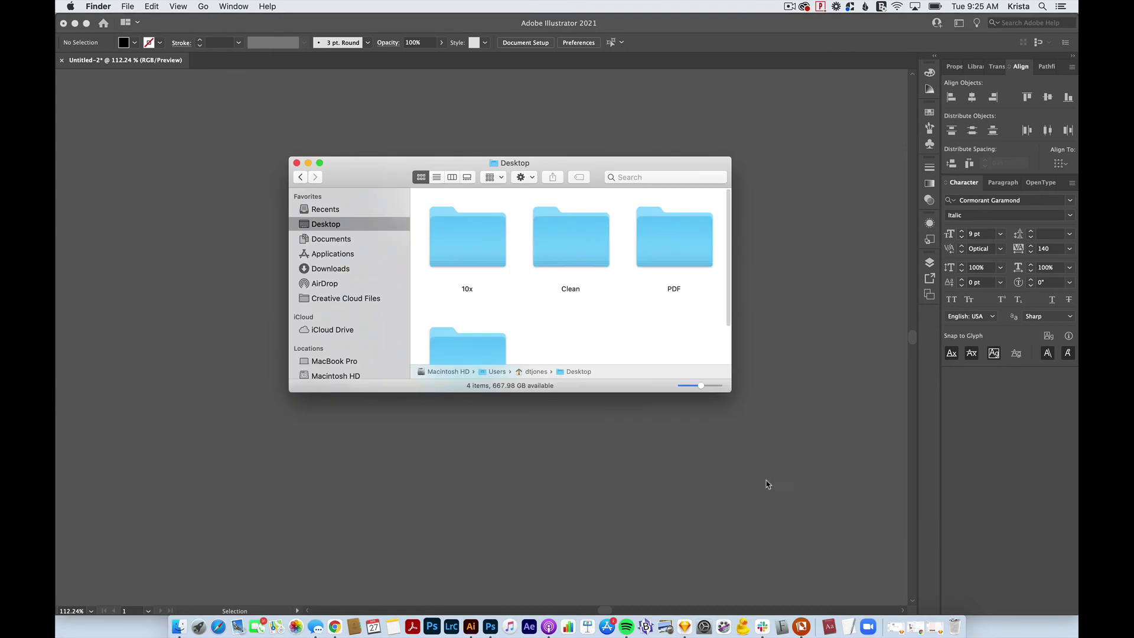
Step: Enlarge the Finder window, switch to column view and preview the exported JPG in the 10x folder
{"action": "left_click_drag", "start_coordinate": [724, 385], "coordinate": [818, 492]}
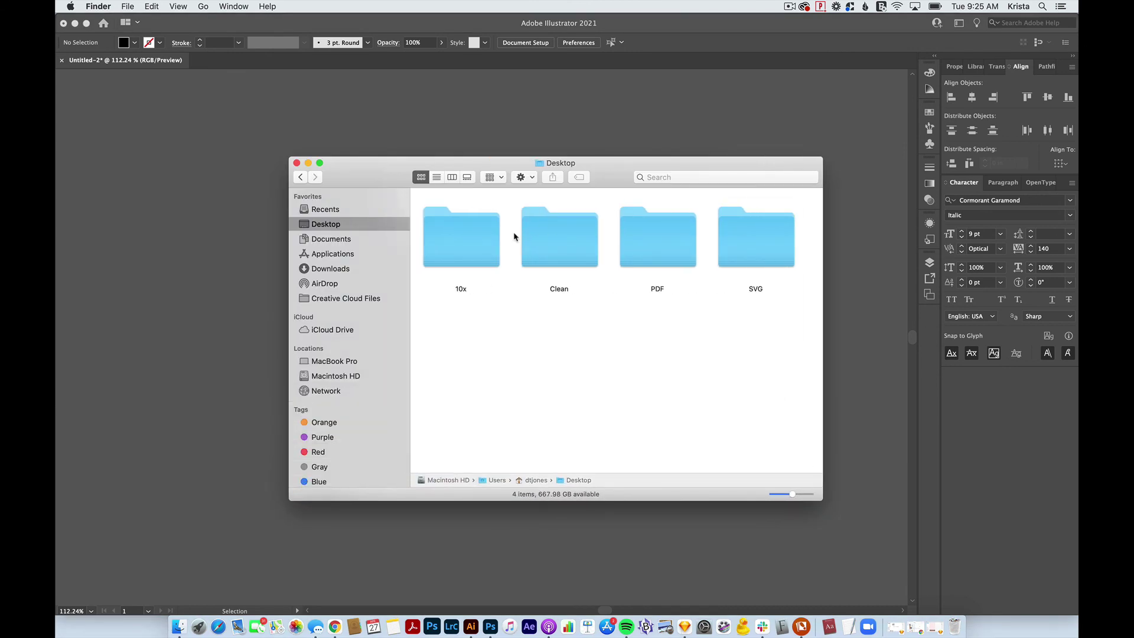
{"action": "left_click", "coordinate": [456, 177]}
{"action": "left_click", "coordinate": [459, 215]}
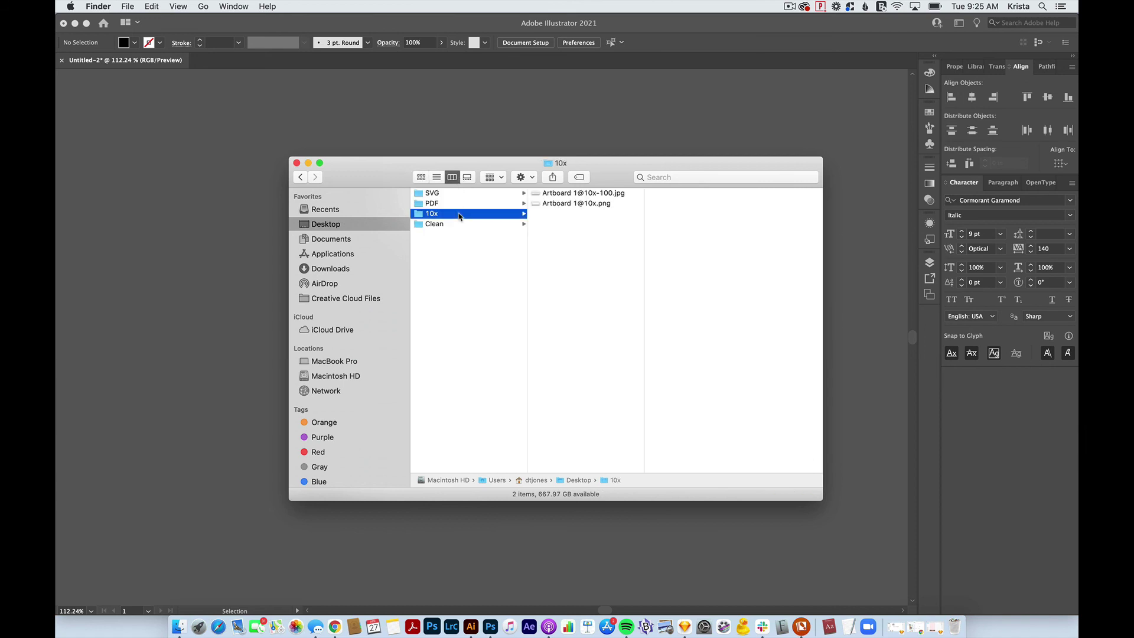
{"action": "left_click", "coordinate": [588, 193]}
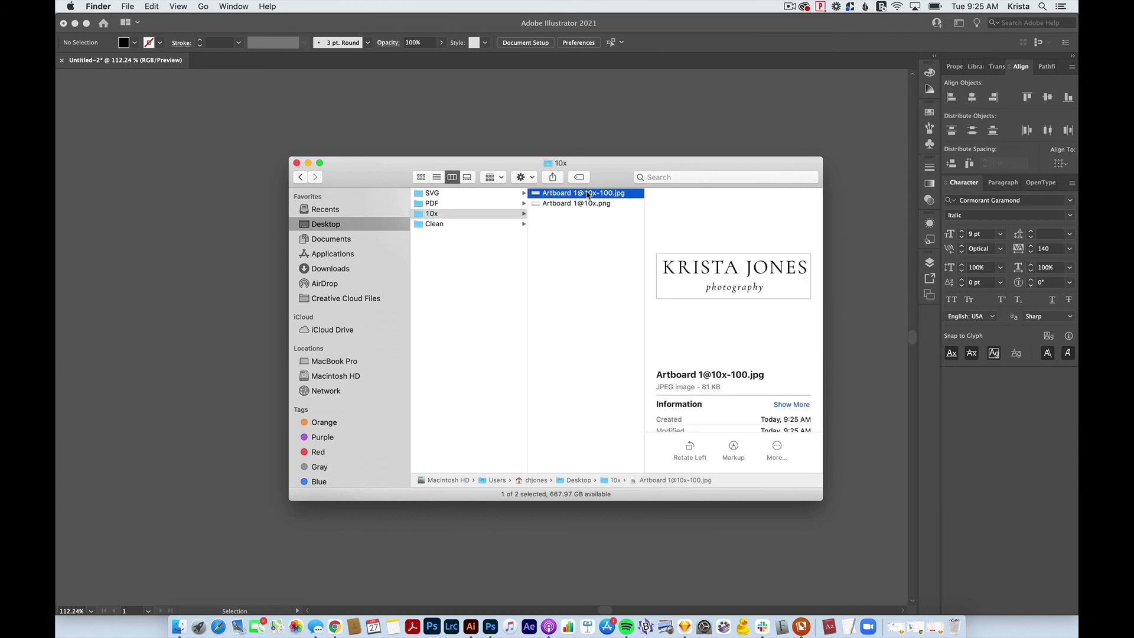
Step: Quick Look the exported PNG, then Artboard 1.pdf in the PDF folder, at full size
{"action": "key", "text": "Down"}
{"action": "key", "text": "space"}
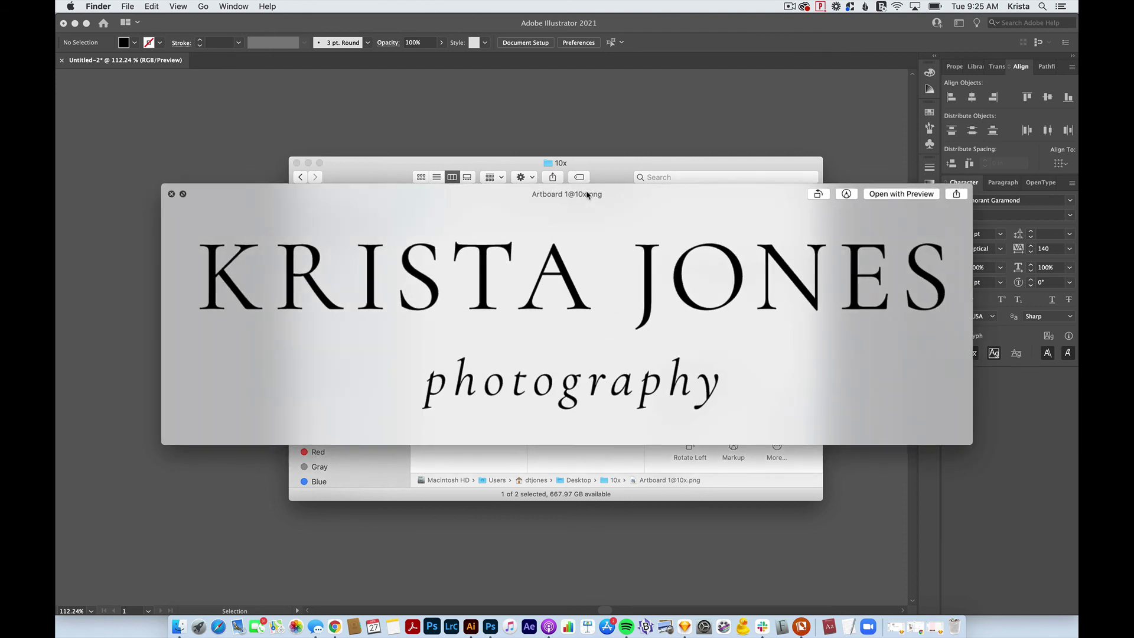
{"action": "key", "text": "space"}
{"action": "key", "text": "Left"}
{"action": "key", "text": "Up"}
{"action": "key", "text": "Right"}
{"action": "key", "text": "space"}
Step: Preview Artboard 1.svg from the SVG folder at full size
{"action": "key", "text": "space"}
{"action": "key", "text": "Left"}
{"action": "key", "text": "Up"}
{"action": "key", "text": "Right"}
{"action": "key", "text": "space"}
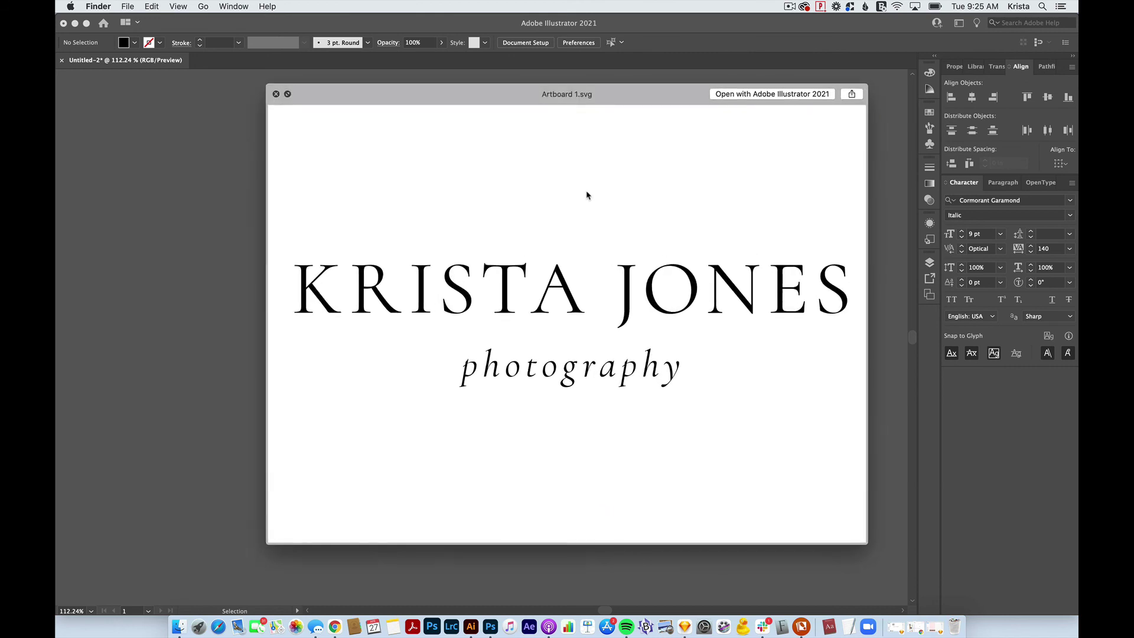
{"action": "key", "text": "space"}
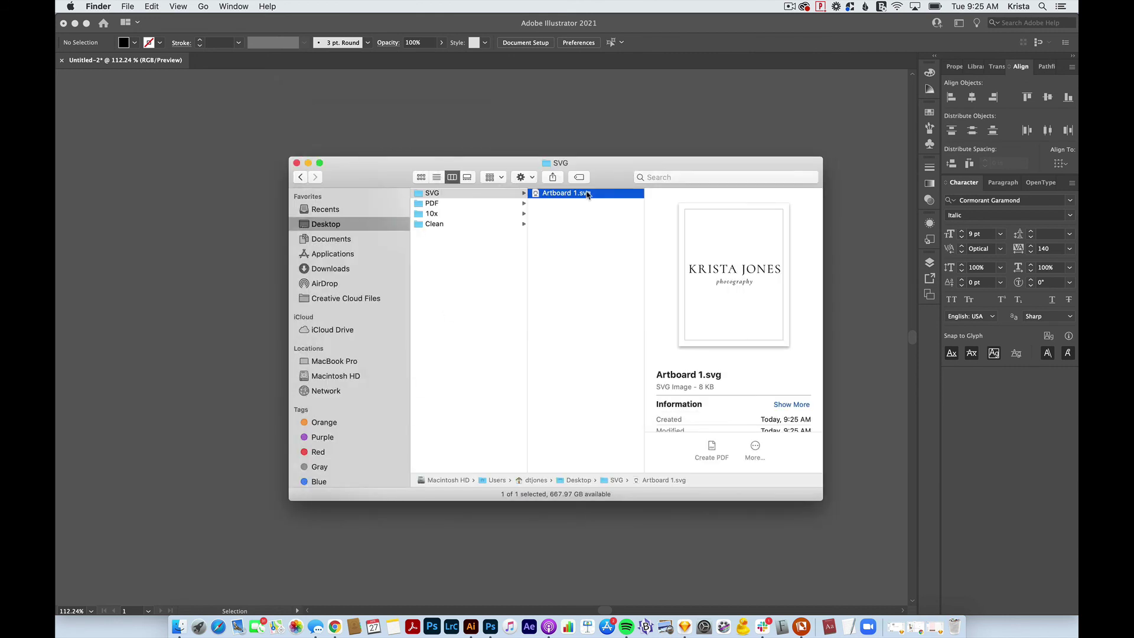